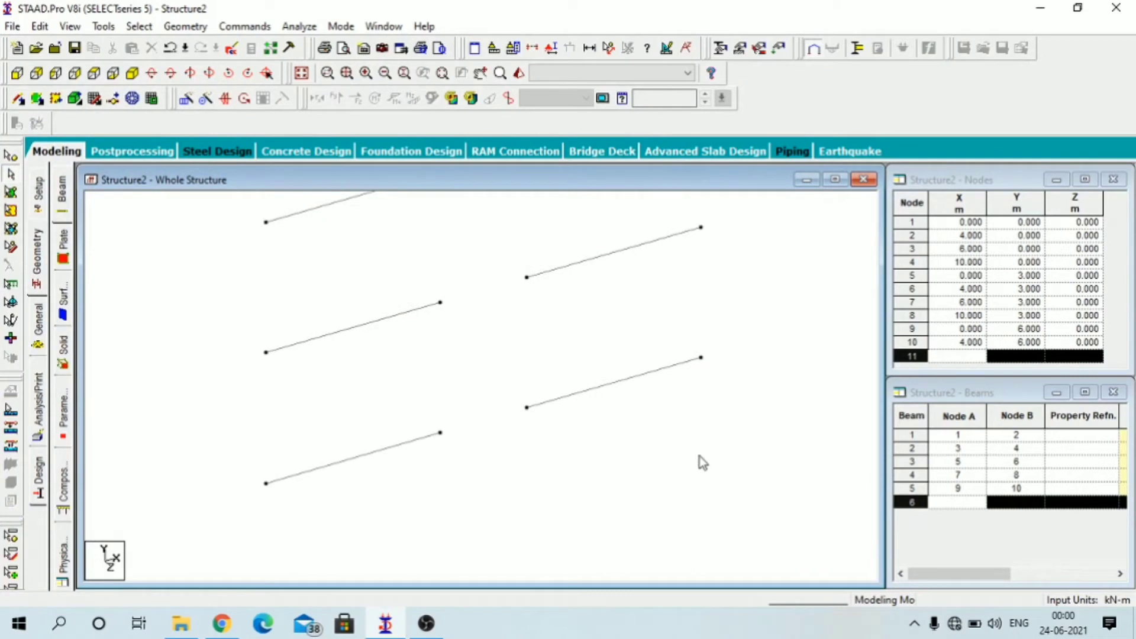
{"action": "scroll", "coordinate": [700, 457], "scroll_direction": "up", "scroll_amount": 1}
{"action": "middle_click_drag", "start_coordinate": [699, 457], "coordinate": [597, 456]}
{"action": "scroll", "coordinate": [597, 456], "scroll_direction": "up", "scroll_amount": 1}
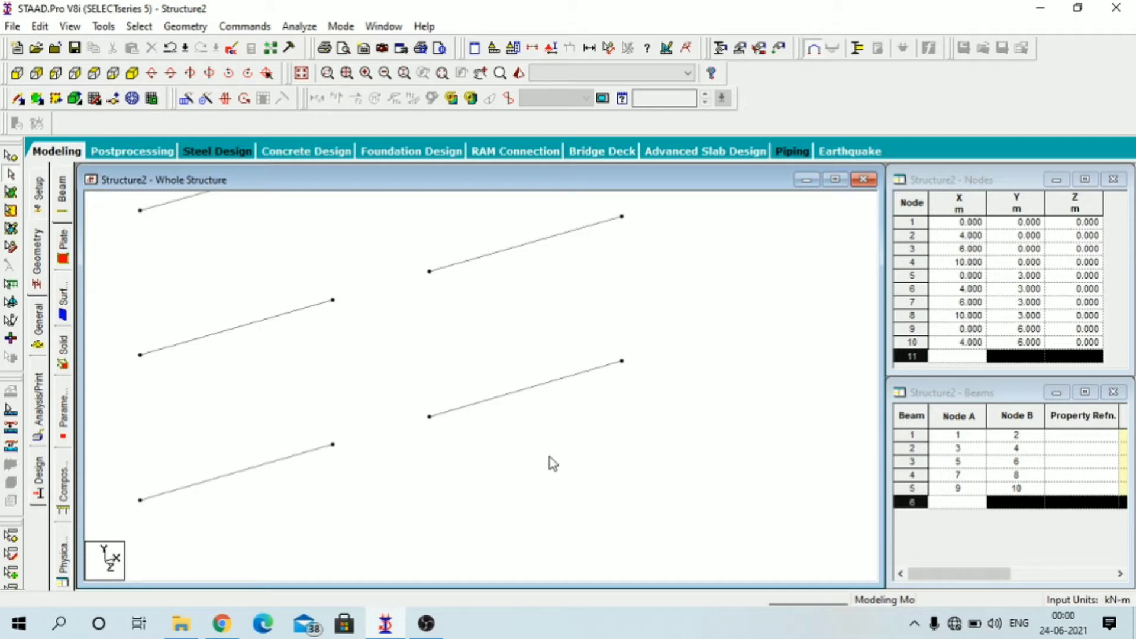
{"action": "scroll", "coordinate": [549, 457], "scroll_direction": "down", "scroll_amount": 3}
{"action": "middle_click_drag", "start_coordinate": [549, 454], "coordinate": [643, 487]}
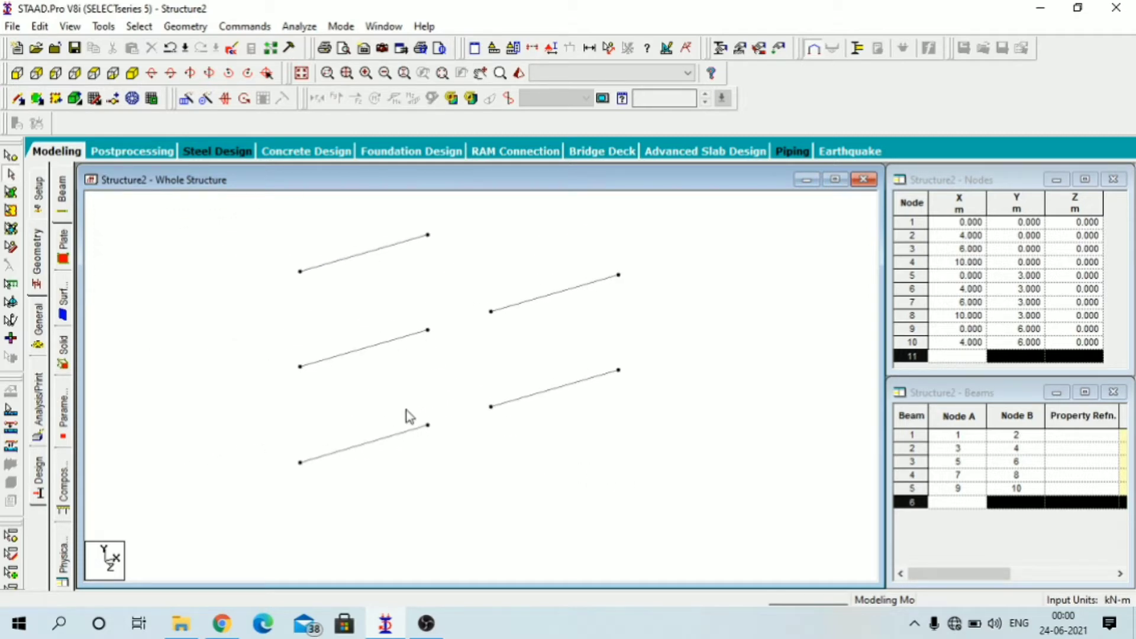
{"action": "scroll", "coordinate": [409, 413], "scroll_direction": "up", "scroll_amount": 2}
{"action": "middle_click_drag", "start_coordinate": [586, 377], "coordinate": [631, 483]}
{"action": "scroll", "coordinate": [734, 503], "scroll_direction": "up", "scroll_amount": 3}
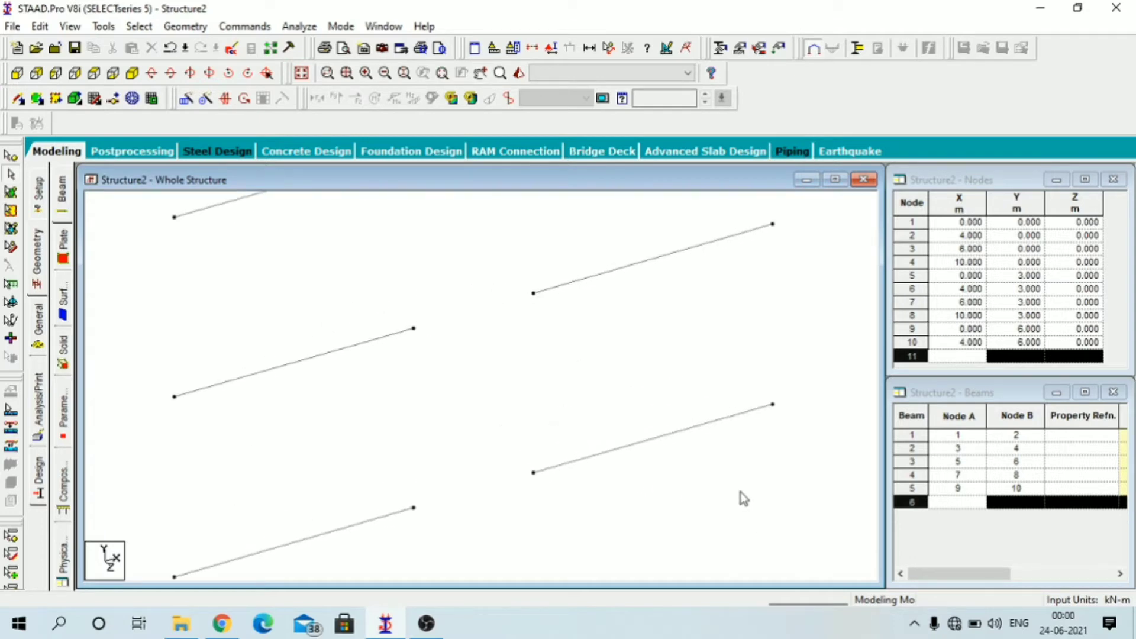
{"action": "middle_click_drag", "start_coordinate": [745, 505], "coordinate": [583, 413]}
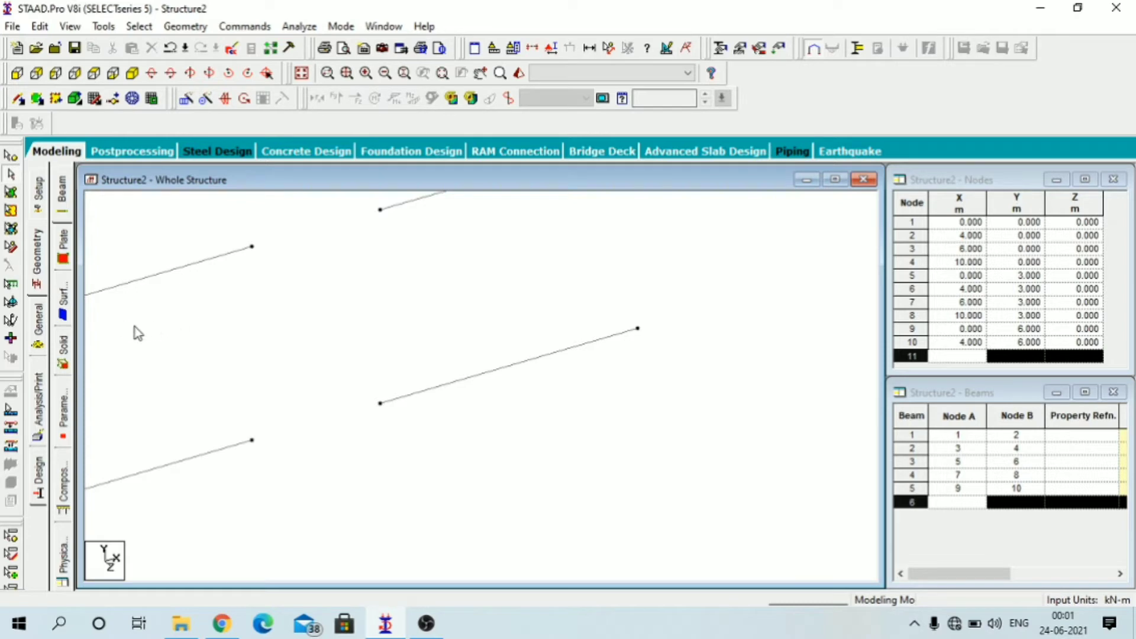
Create a fixed support definition for the structure.
{"action": "left_click", "coordinate": [37, 322]}
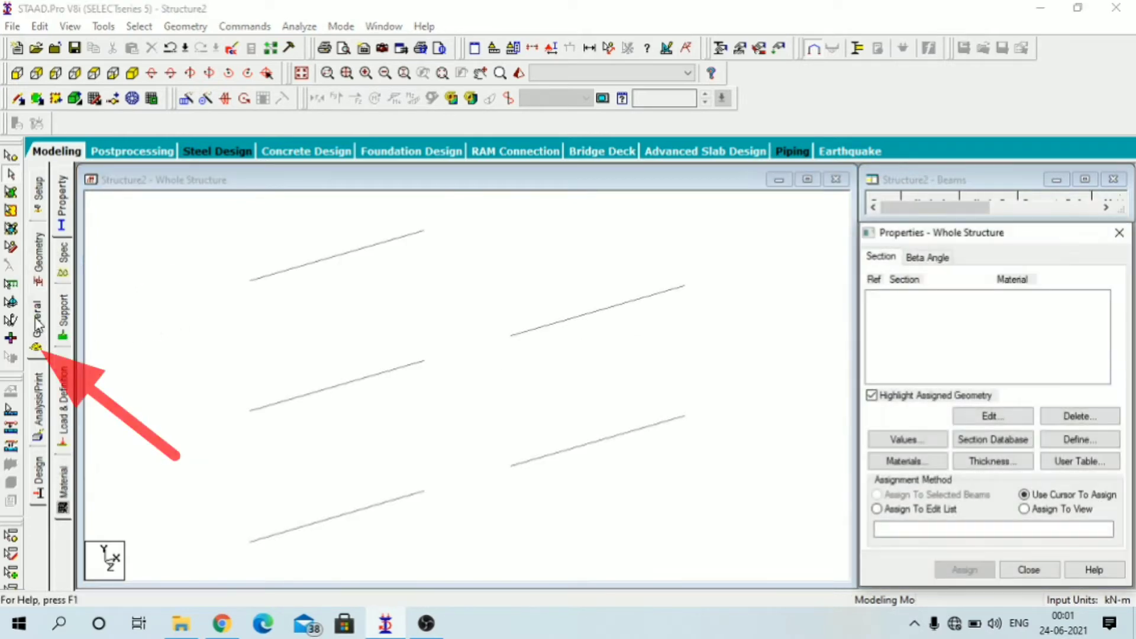
{"action": "left_click", "coordinate": [66, 320]}
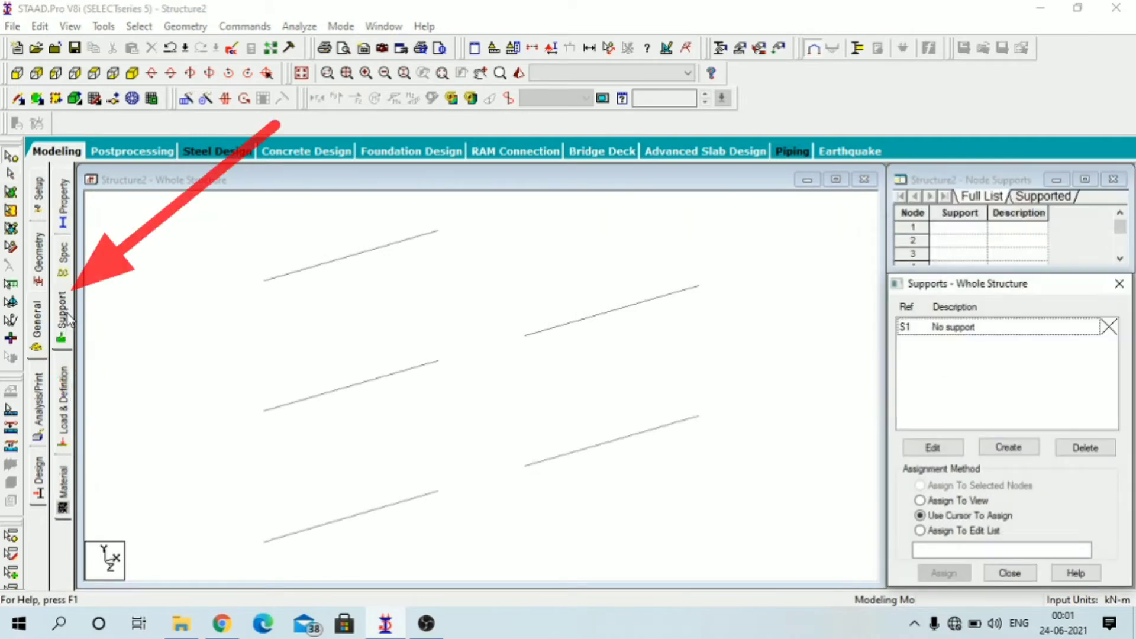
{"action": "left_click", "coordinate": [1011, 449]}
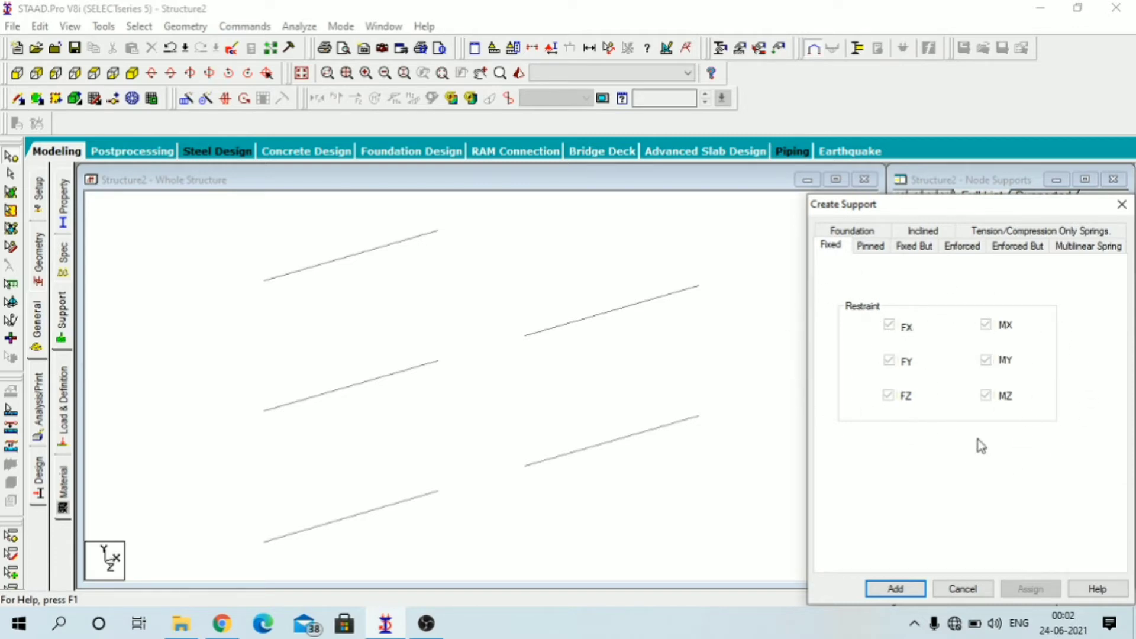
{"action": "left_click", "coordinate": [910, 591]}
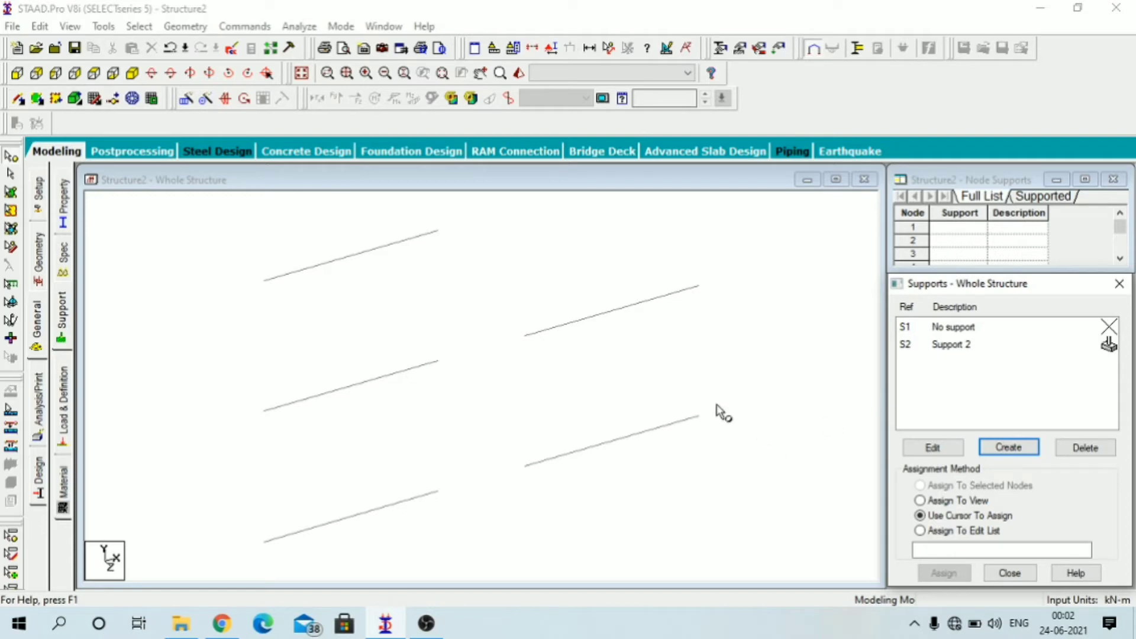
Assign the fixed support, Support 2, to both end nodes (3 and 4) of the lower-right beam.
{"action": "scroll", "coordinate": [669, 527], "scroll_direction": "up", "scroll_amount": 4}
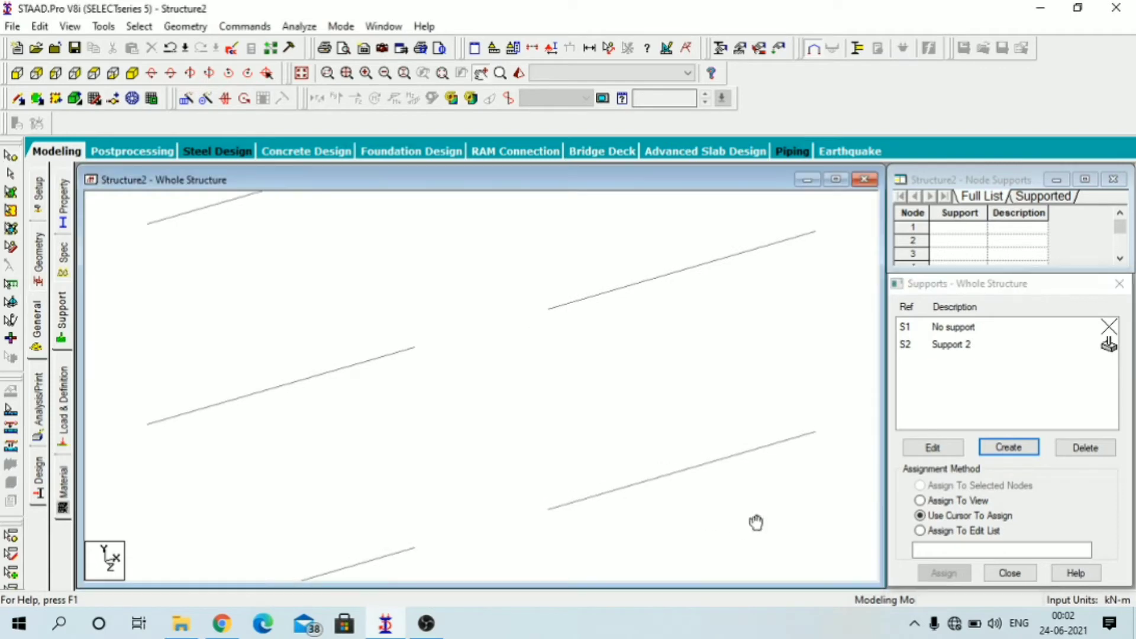
{"action": "scroll", "coordinate": [756, 523], "scroll_direction": "up", "scroll_amount": 3}
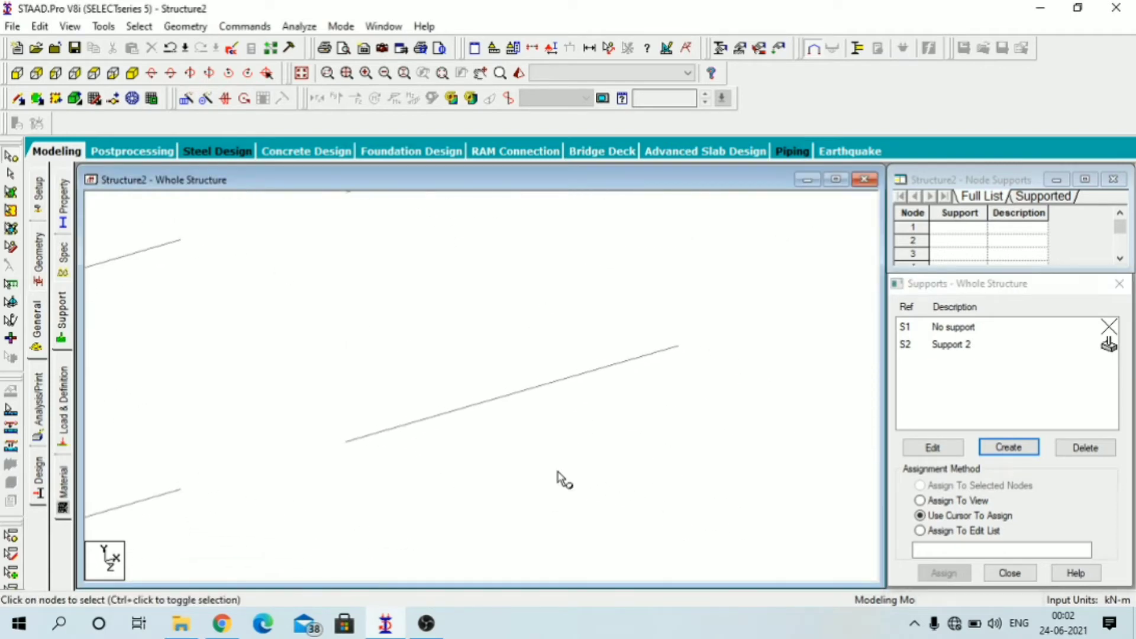
{"action": "scroll", "coordinate": [669, 429], "scroll_direction": "up", "scroll_amount": 1}
{"action": "middle_click_drag", "start_coordinate": [680, 443], "coordinate": [586, 406]}
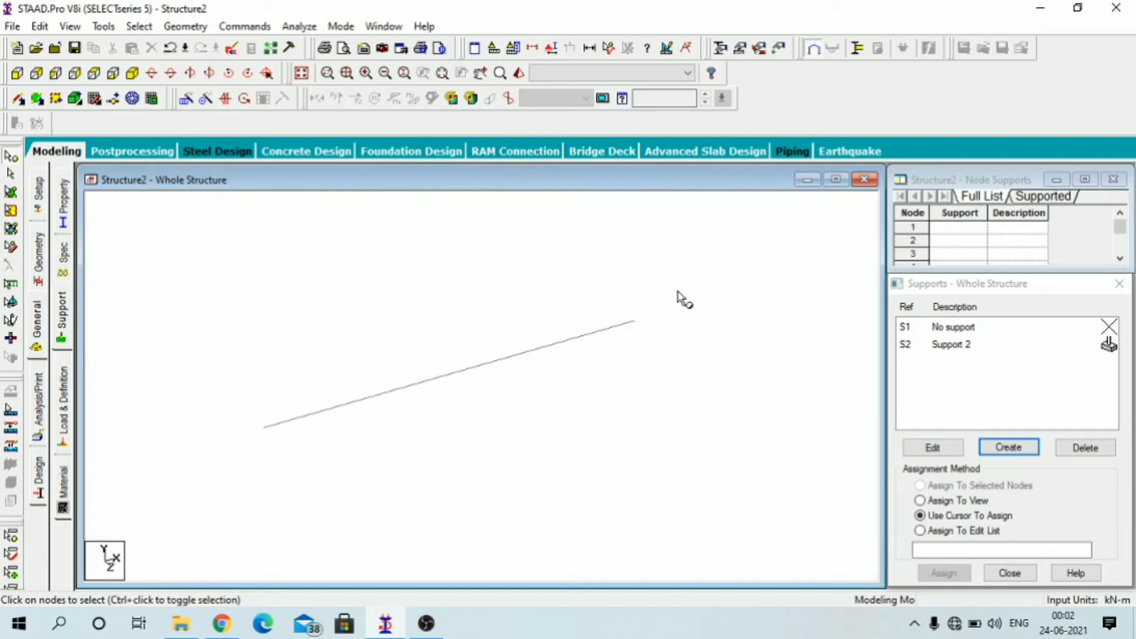
{"action": "left_click", "coordinate": [634, 321]}
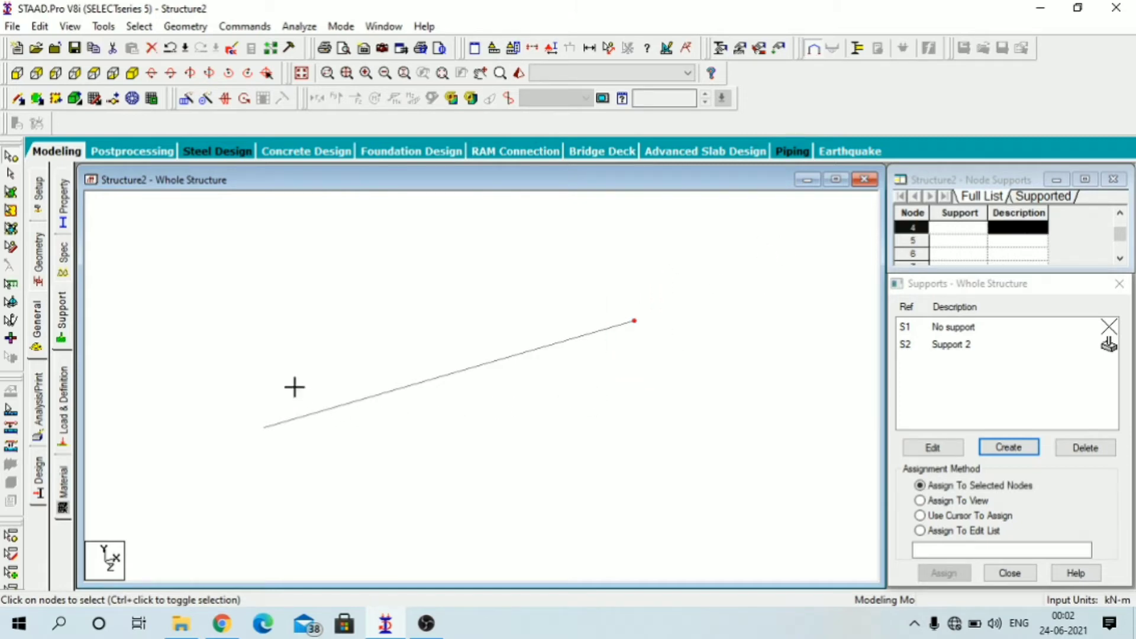
{"action": "left_click_drag", "start_coordinate": [294, 388], "coordinate": [229, 485], "text": "ctrl"}
{"action": "left_click", "coordinate": [953, 348]}
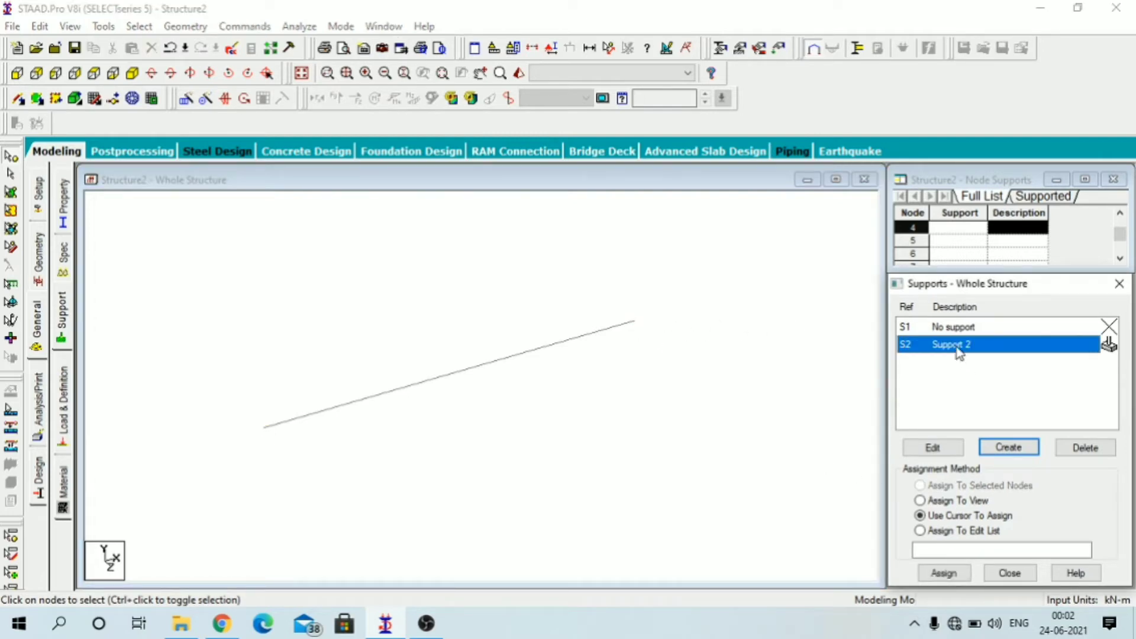
{"action": "left_click_drag", "start_coordinate": [693, 282], "coordinate": [567, 430]}
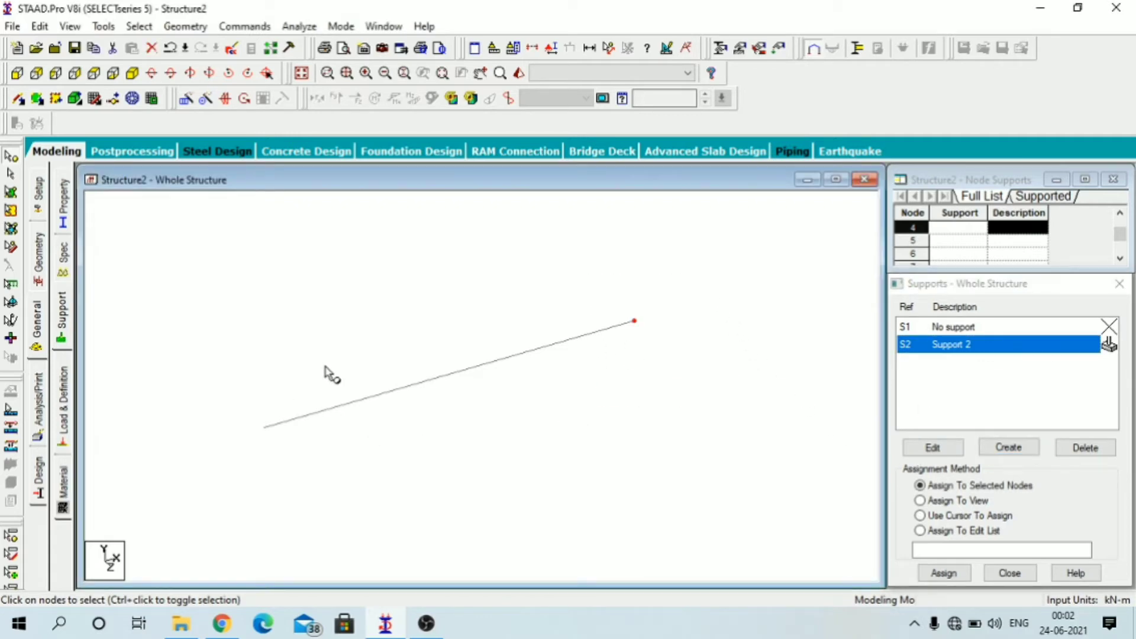
{"action": "left_click_drag", "start_coordinate": [325, 368], "coordinate": [229, 505]}
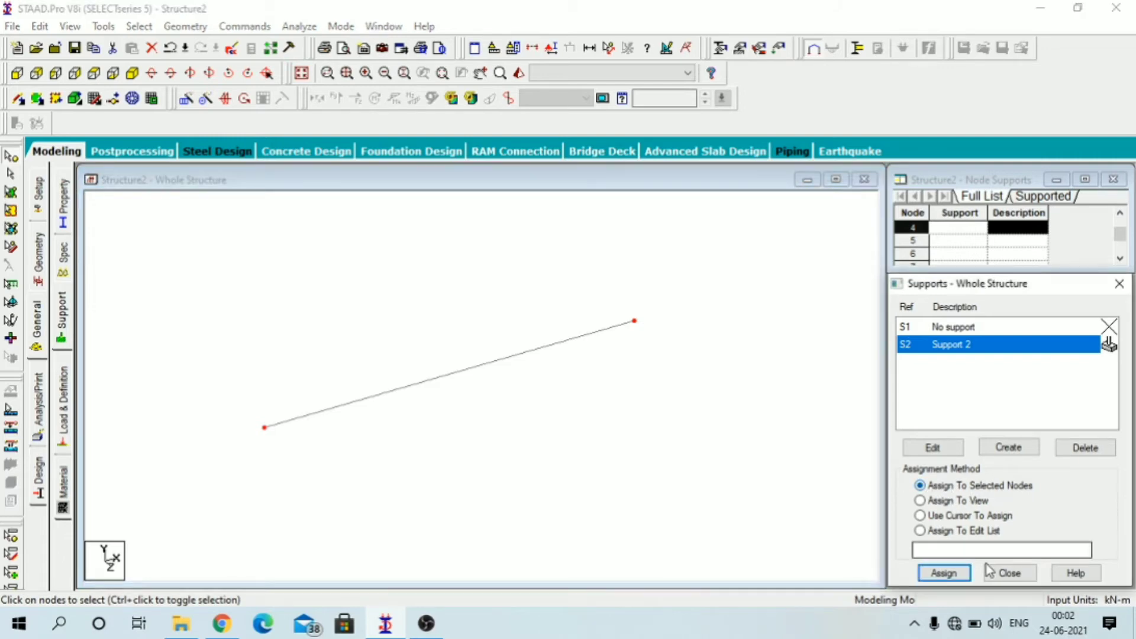
{"action": "left_click", "coordinate": [945, 573]}
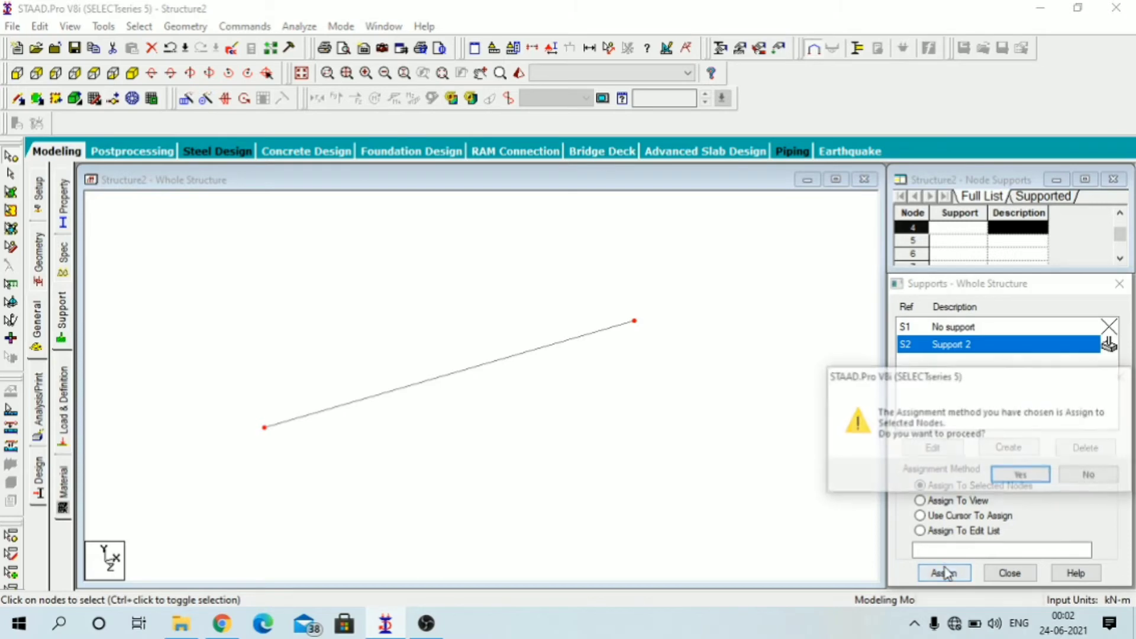
{"action": "left_click", "coordinate": [1021, 475]}
{"action": "left_click", "coordinate": [587, 416]}
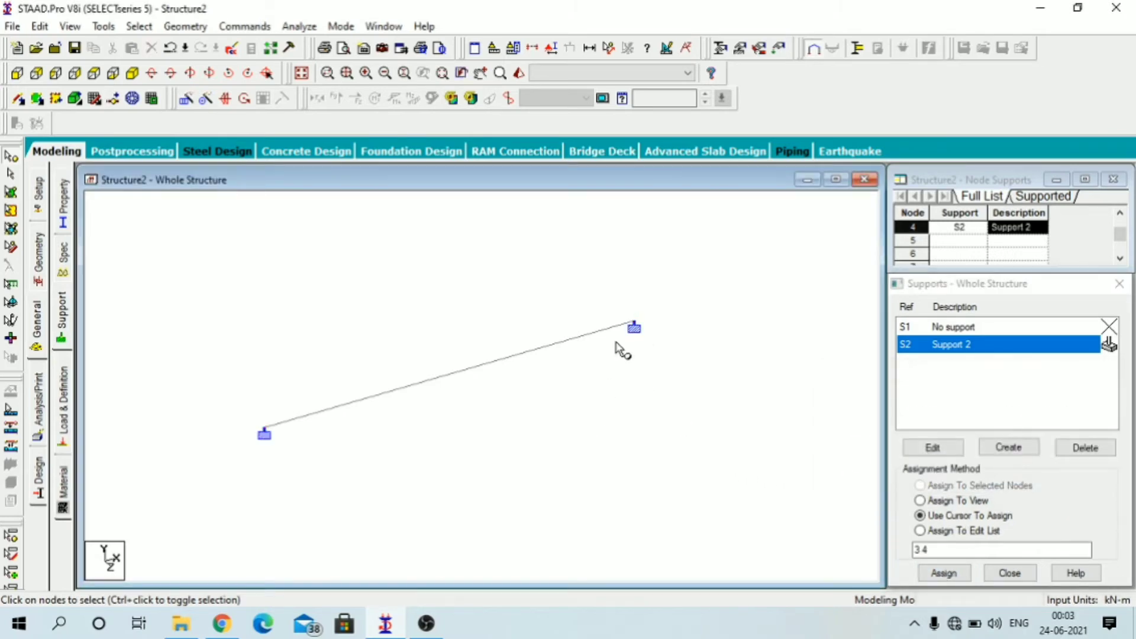
Create a pinned support definition for the structure.
{"action": "scroll", "coordinate": [551, 396], "scroll_direction": "up", "scroll_amount": 3}
{"action": "scroll", "coordinate": [657, 428], "scroll_direction": "up", "scroll_amount": 1}
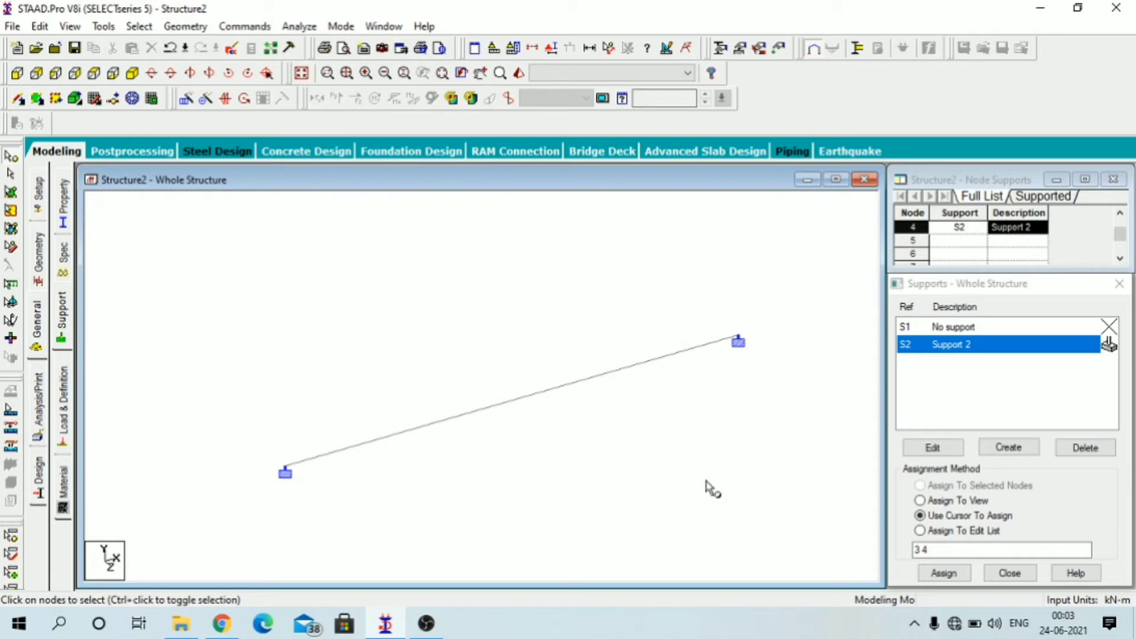
{"action": "scroll", "coordinate": [712, 489], "scroll_direction": "down", "scroll_amount": 3}
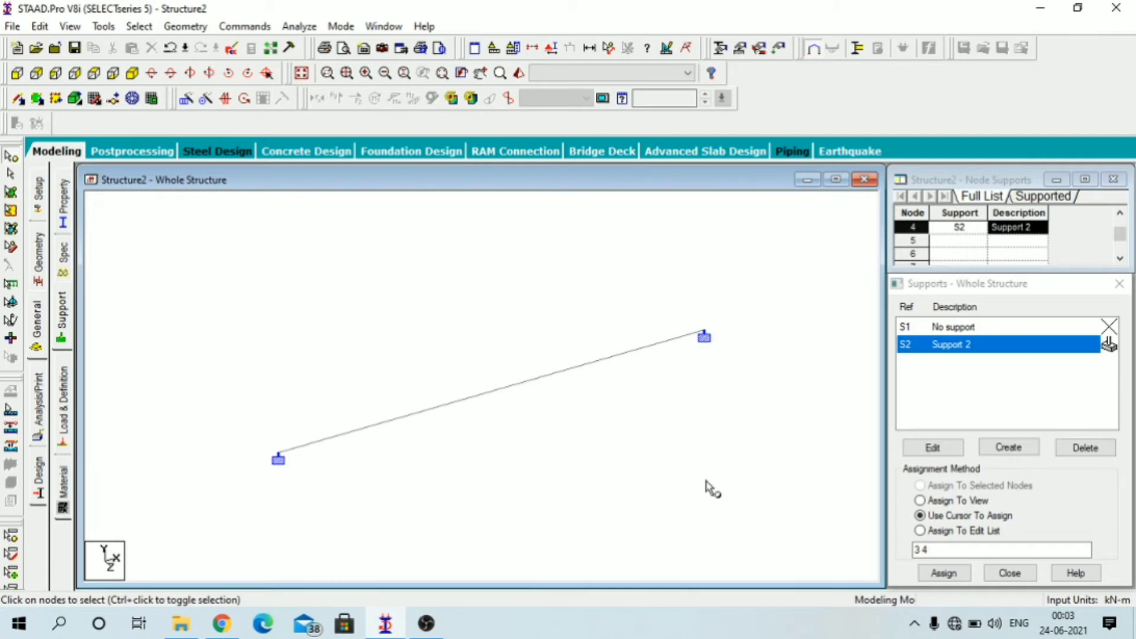
{"action": "scroll", "coordinate": [712, 489], "scroll_direction": "down", "scroll_amount": 3}
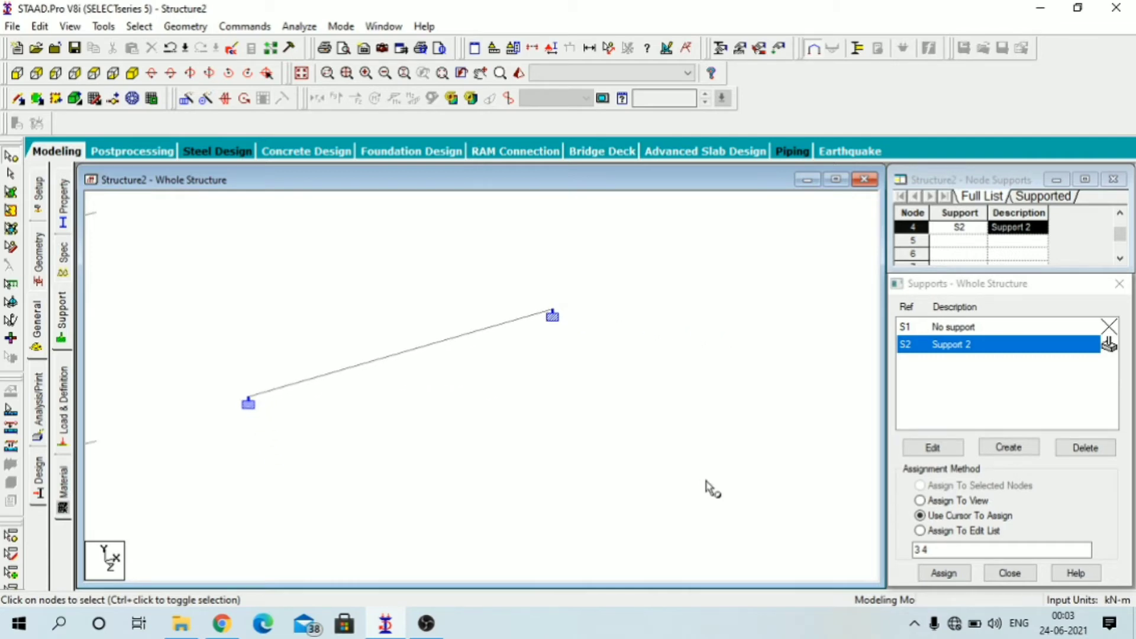
{"action": "middle_click_drag", "start_coordinate": [564, 460], "coordinate": [1135, 358]}
{"action": "scroll", "coordinate": [592, 428], "scroll_direction": "up", "scroll_amount": 2}
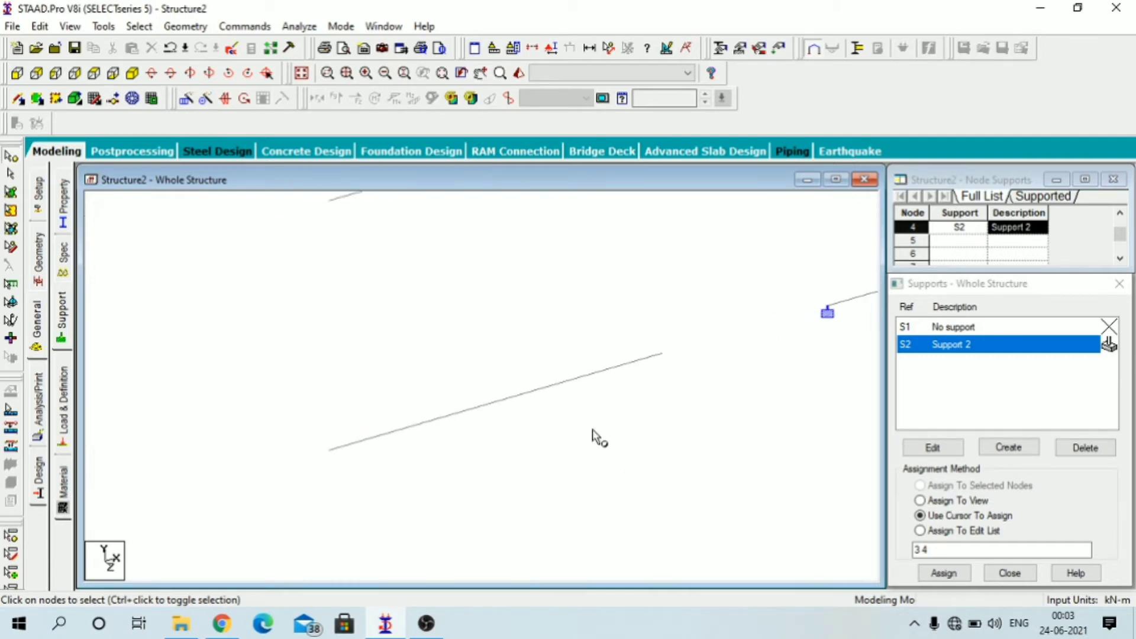
{"action": "middle_click_drag", "start_coordinate": [595, 454], "coordinate": [715, 388]}
{"action": "scroll", "coordinate": [698, 385], "scroll_direction": "up", "scroll_amount": 2}
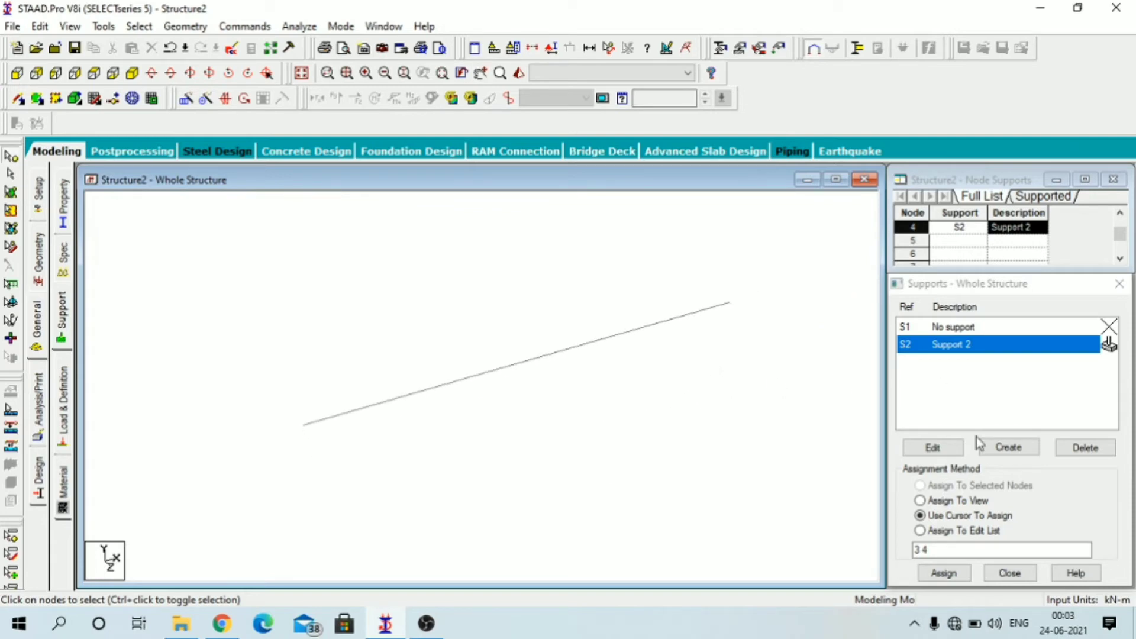
{"action": "left_click", "coordinate": [1017, 452]}
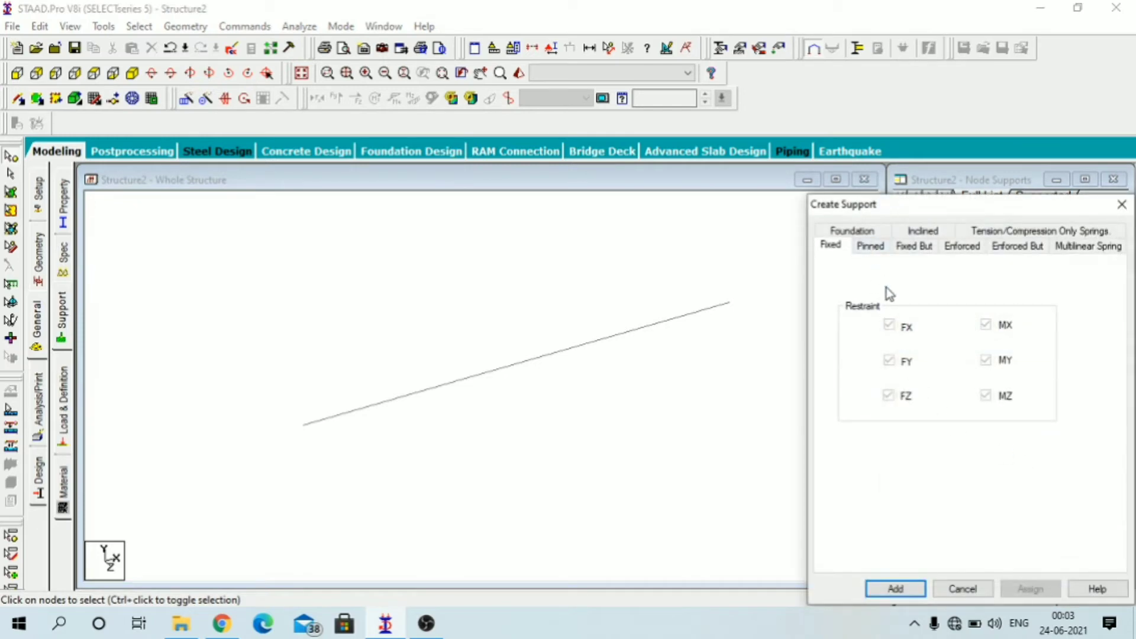
{"action": "left_click", "coordinate": [870, 247]}
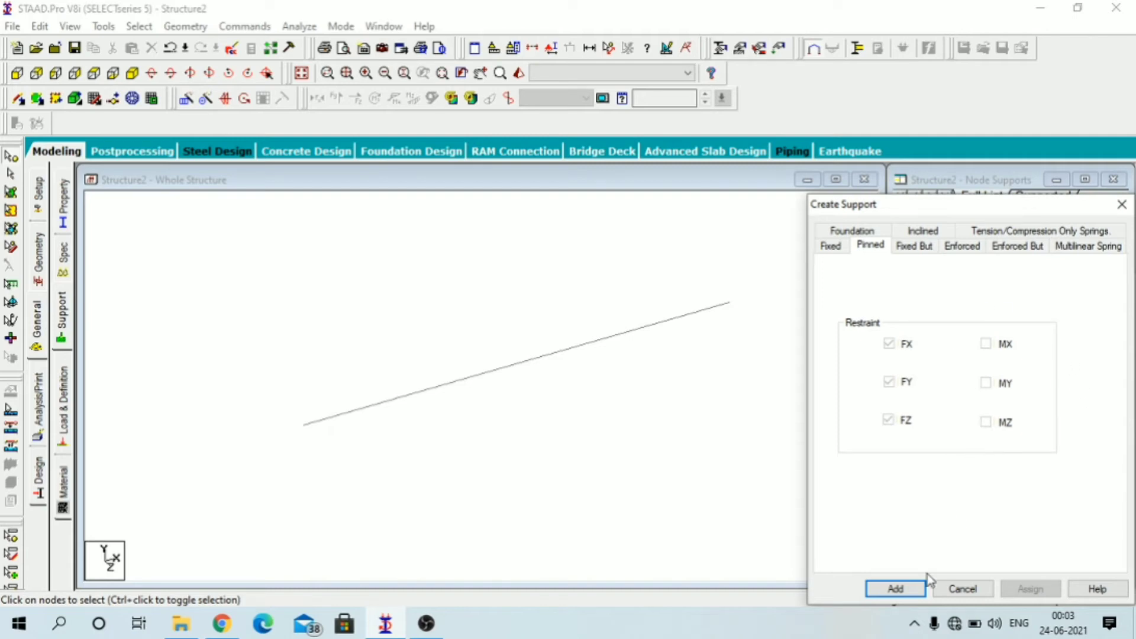
{"action": "left_click", "coordinate": [908, 590]}
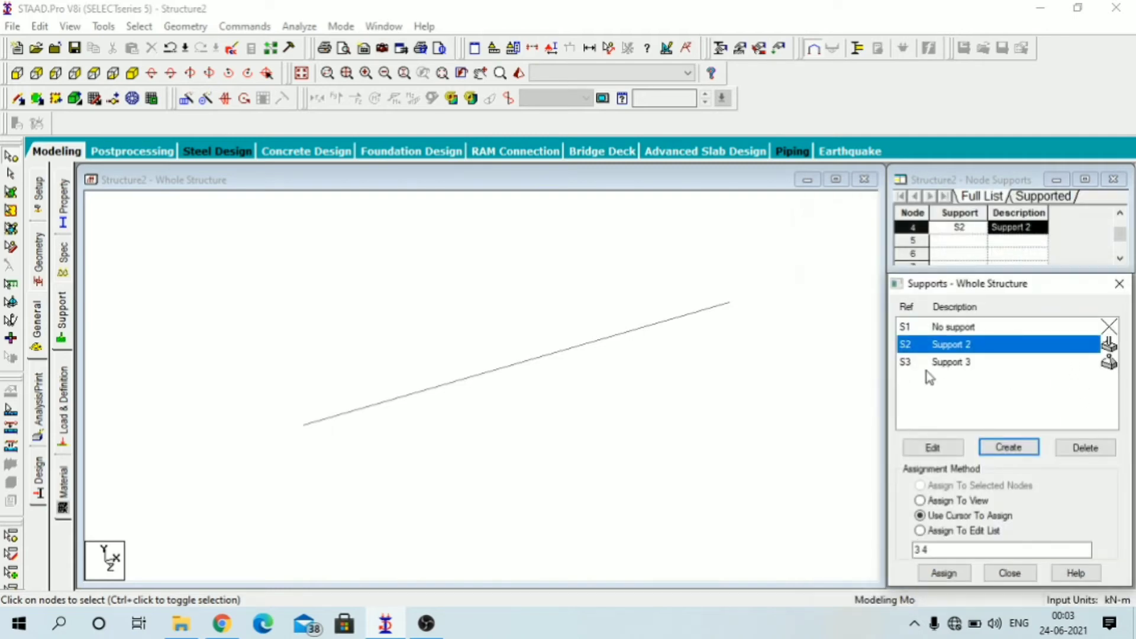
Assign the pinned support, Support 3, to both end nodes (1 and 2) of the lower-left beam.
{"action": "left_click", "coordinate": [971, 362]}
{"action": "left_click_drag", "start_coordinate": [763, 257], "coordinate": [690, 374]}
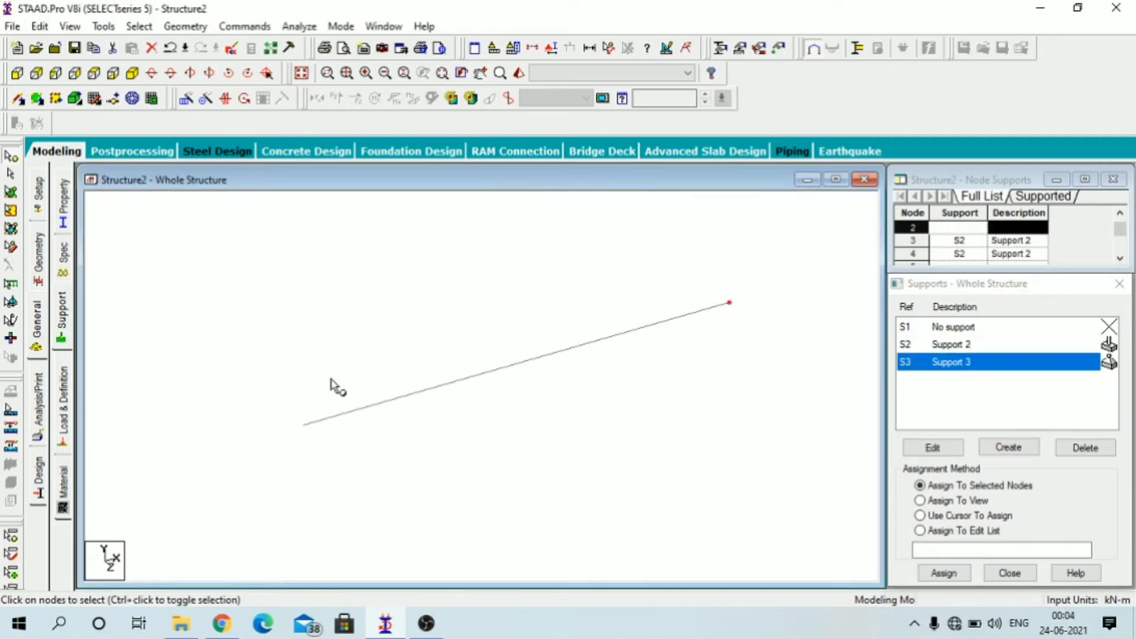
{"action": "left_click_drag", "start_coordinate": [332, 379], "coordinate": [283, 466], "text": "ctrl"}
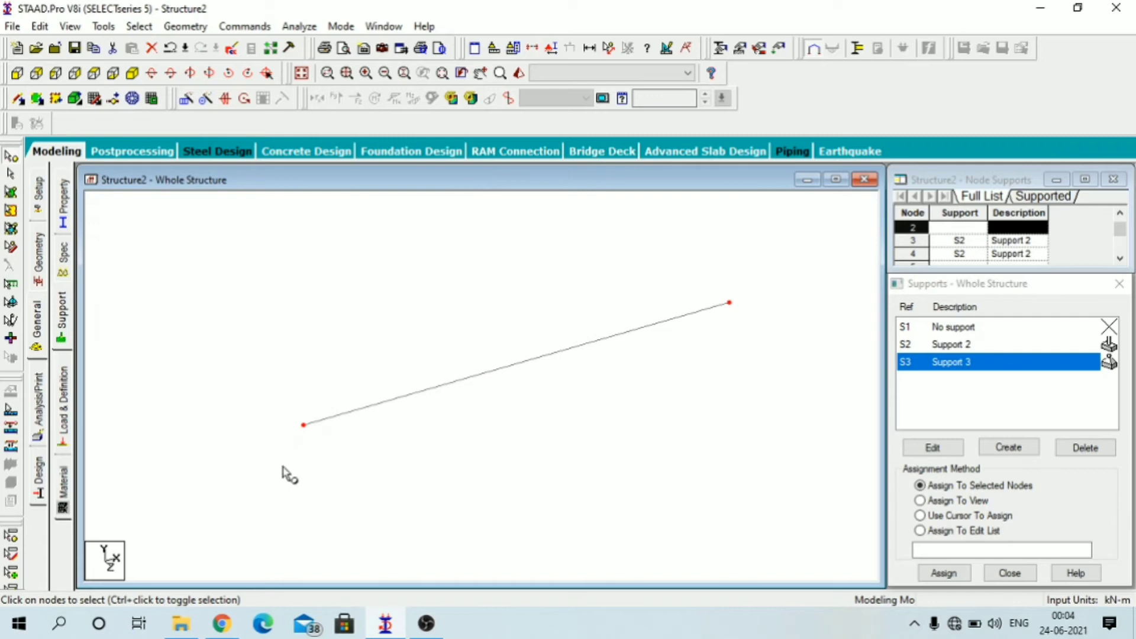
{"action": "left_click", "coordinate": [927, 486]}
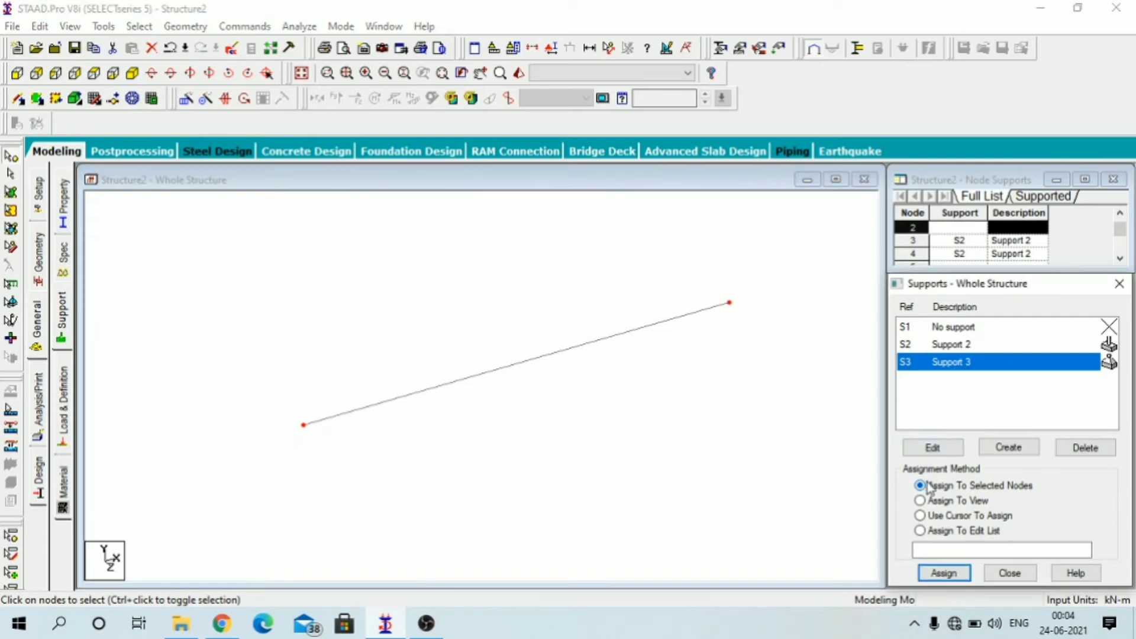
{"action": "left_click", "coordinate": [942, 572]}
{"action": "left_click", "coordinate": [1016, 476]}
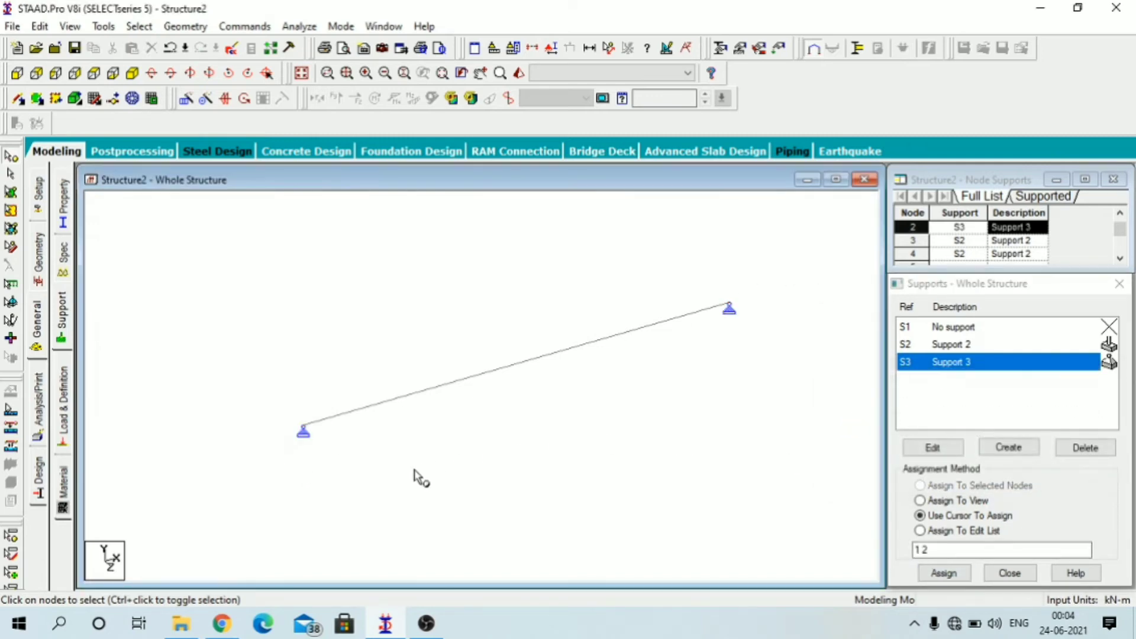
Create a Fixed But support definition with FX, FY, FZ, MX and MZ released.
{"action": "scroll", "coordinate": [343, 461], "scroll_direction": "up", "scroll_amount": 4}
{"action": "scroll", "coordinate": [716, 353], "scroll_direction": "up", "scroll_amount": 1}
{"action": "middle_click_drag", "start_coordinate": [712, 408], "coordinate": [770, 358]}
{"action": "scroll", "coordinate": [770, 358], "scroll_direction": "down", "scroll_amount": 4}
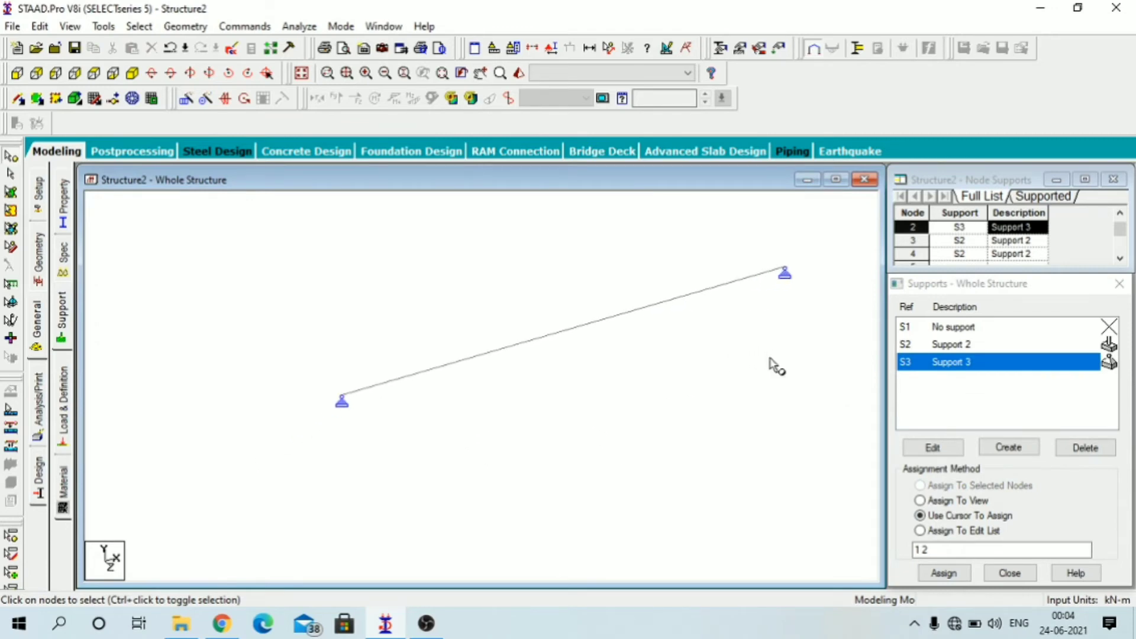
{"action": "middle_click_drag", "start_coordinate": [787, 258], "coordinate": [740, 566]}
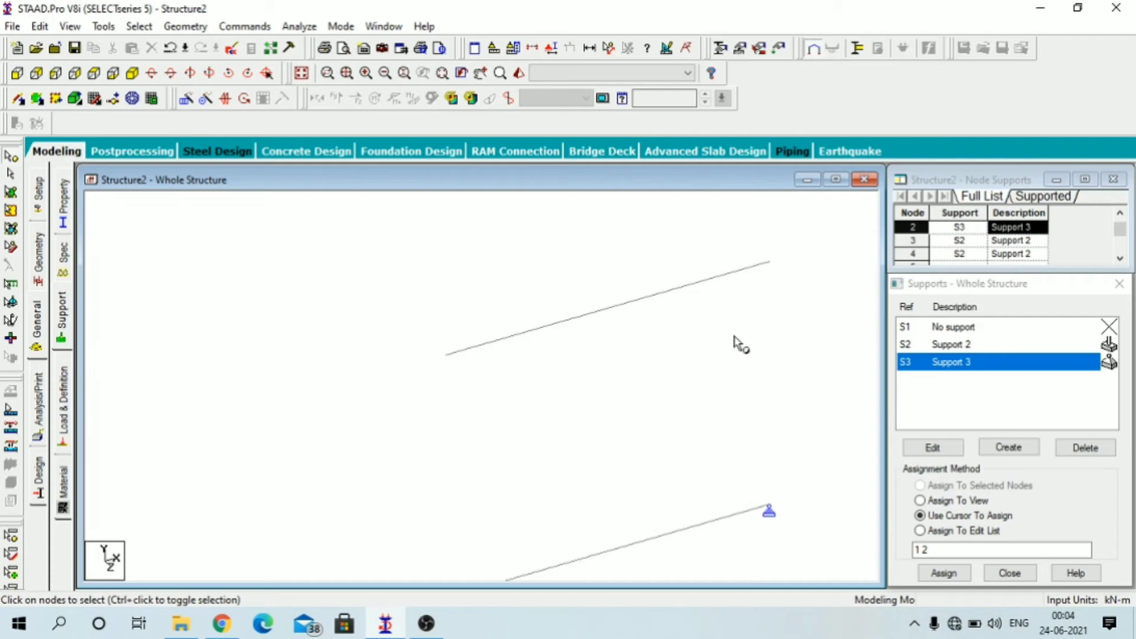
{"action": "scroll", "coordinate": [739, 344], "scroll_direction": "up", "scroll_amount": 1}
{"action": "middle_click_drag", "start_coordinate": [746, 345], "coordinate": [750, 429]}
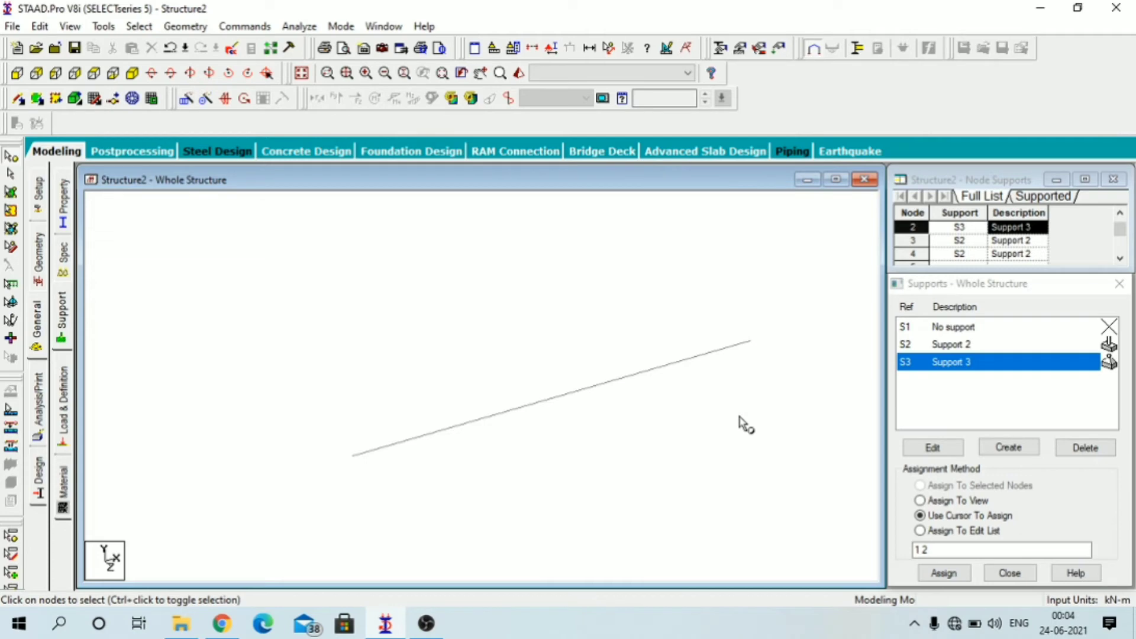
{"action": "left_click", "coordinate": [1023, 448]}
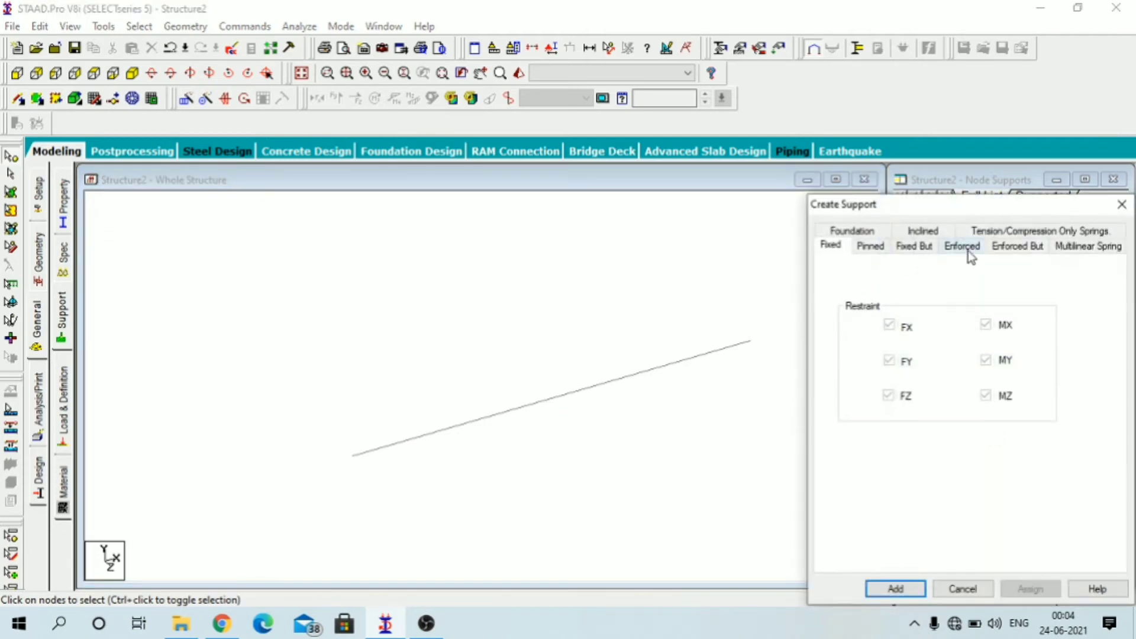
{"action": "left_click", "coordinate": [1016, 248]}
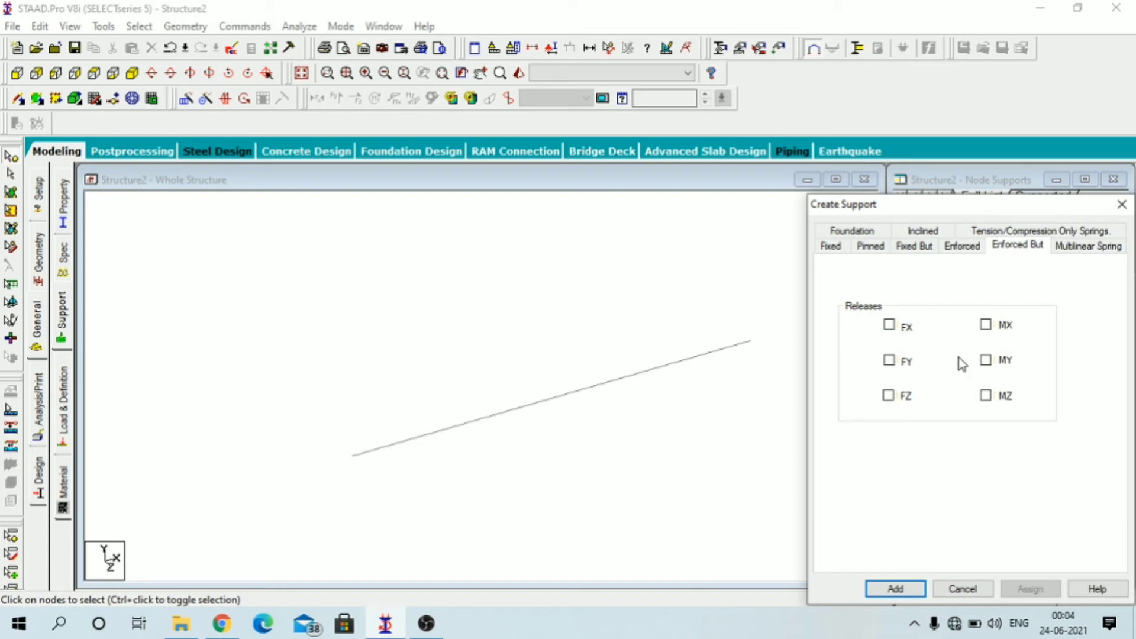
{"action": "left_click", "coordinate": [915, 246]}
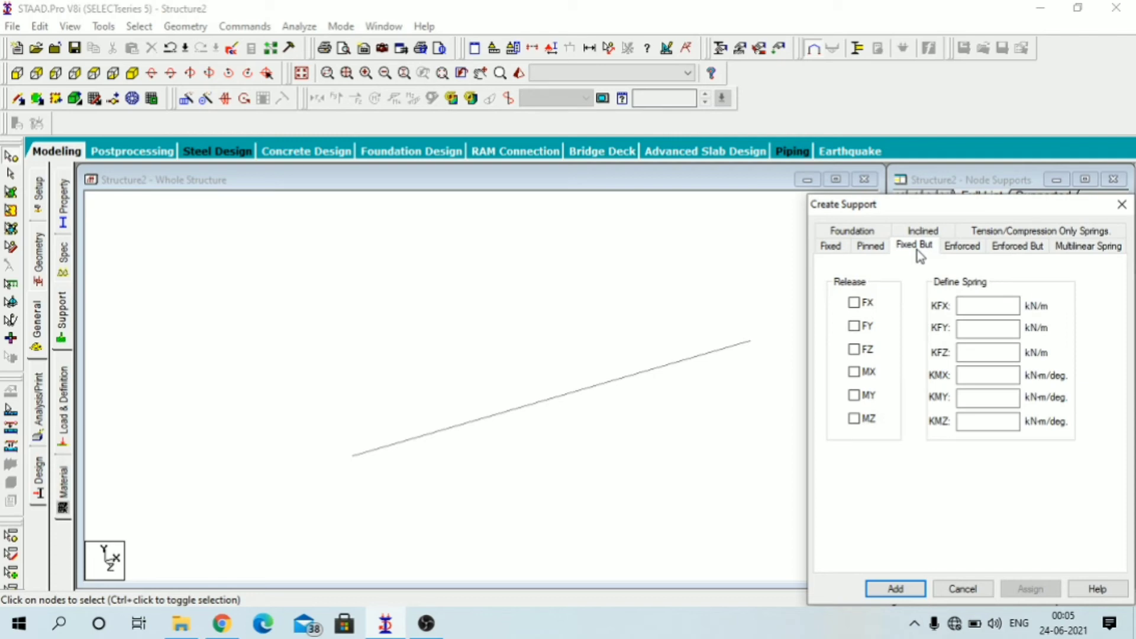
{"action": "left_click", "coordinate": [855, 303]}
{"action": "left_click", "coordinate": [860, 329]}
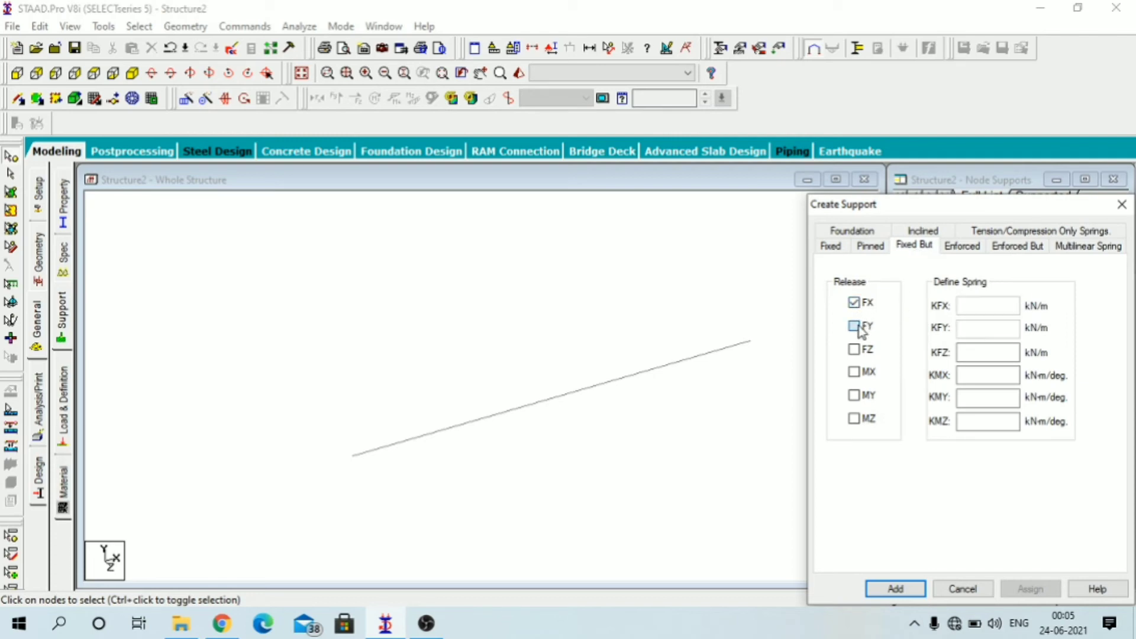
{"action": "left_click", "coordinate": [856, 350]}
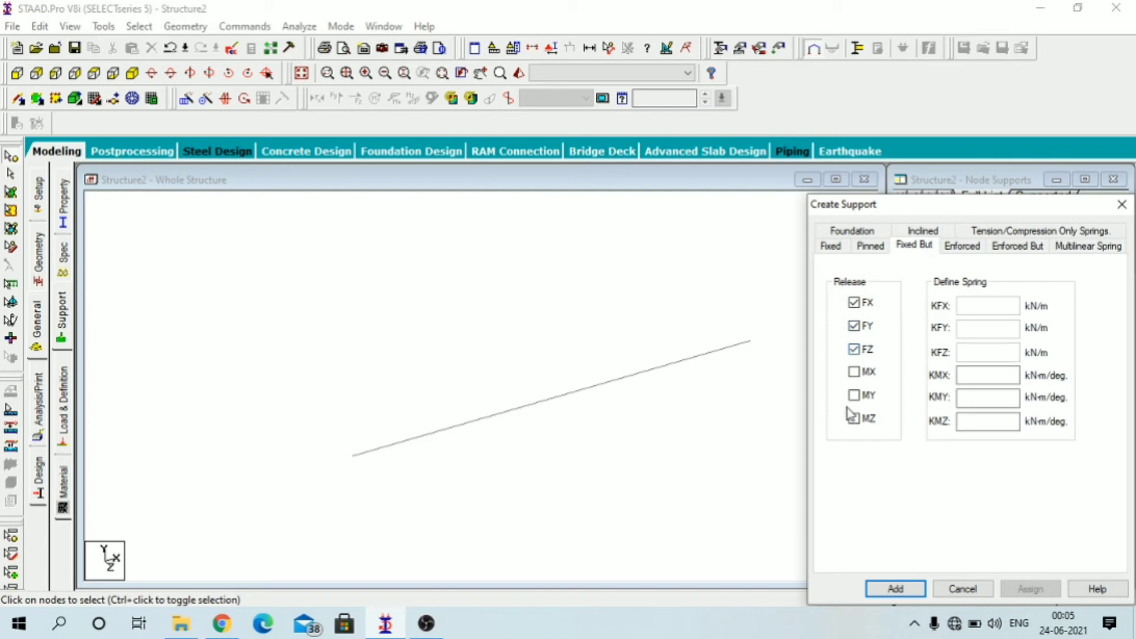
{"action": "left_click", "coordinate": [853, 374]}
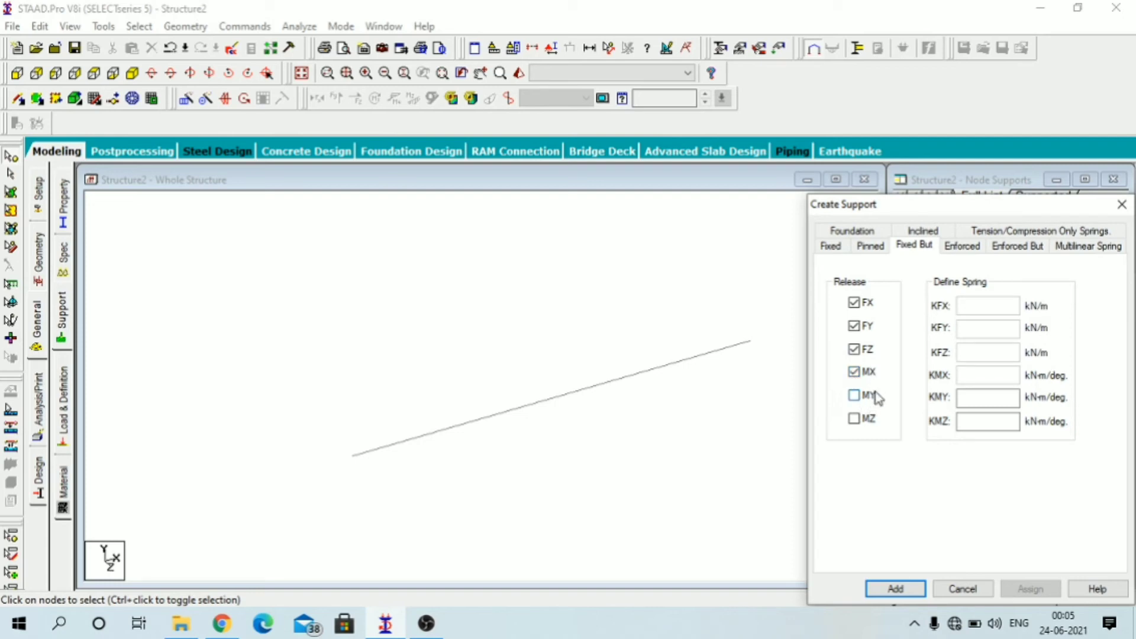
{"action": "left_click", "coordinate": [859, 420]}
{"action": "left_click", "coordinate": [895, 589]}
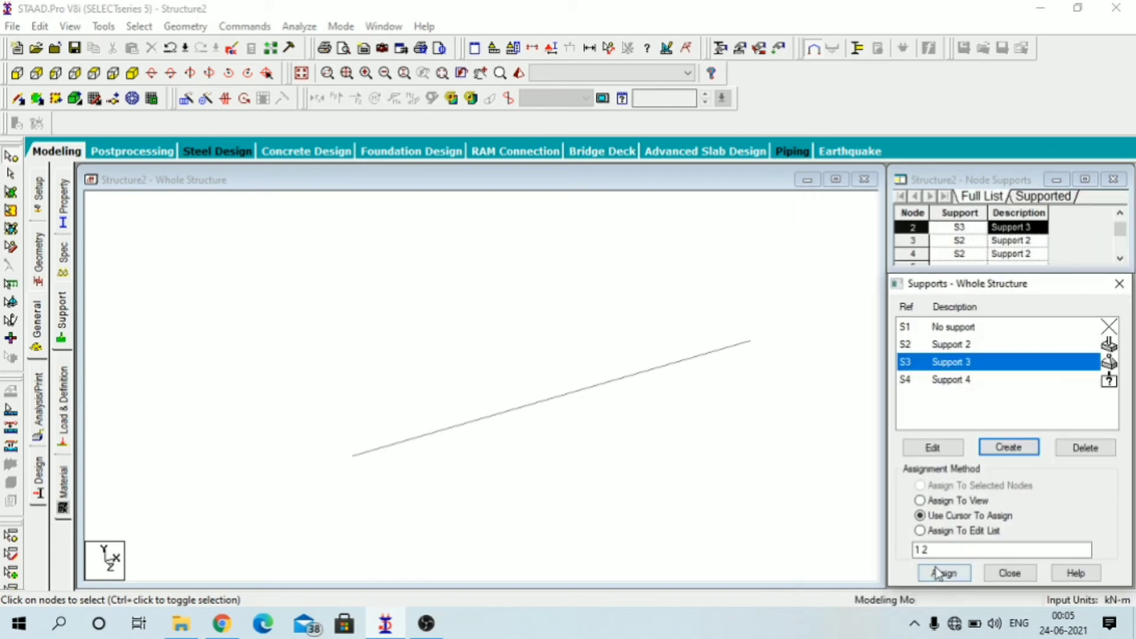
Assign the Fixed But support, Support 4, to both end nodes (5 and 6) of the beam above the pinned one.
{"action": "left_click", "coordinate": [967, 385]}
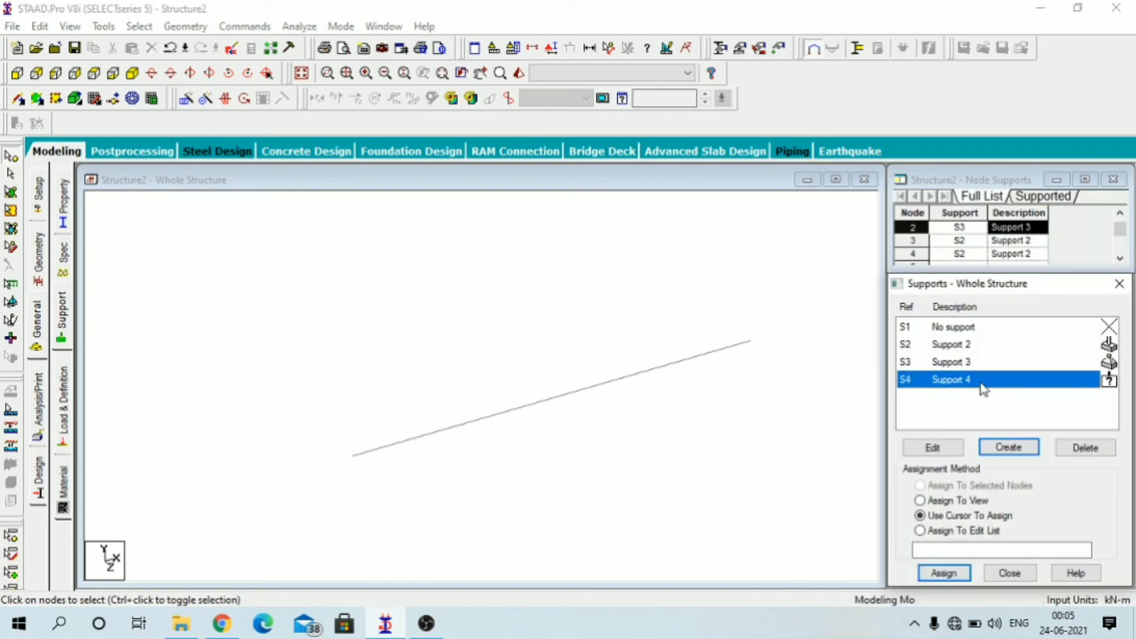
{"action": "left_click", "coordinate": [750, 341]}
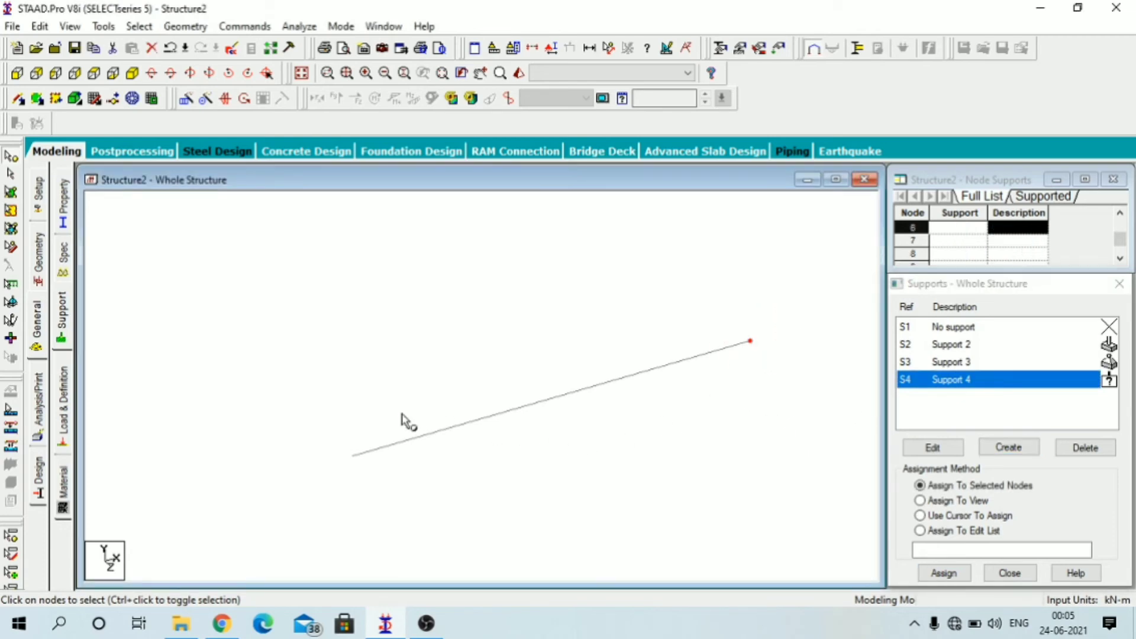
{"action": "left_click_drag", "start_coordinate": [391, 415], "coordinate": [308, 540], "text": "ctrl"}
{"action": "left_click", "coordinate": [958, 491]}
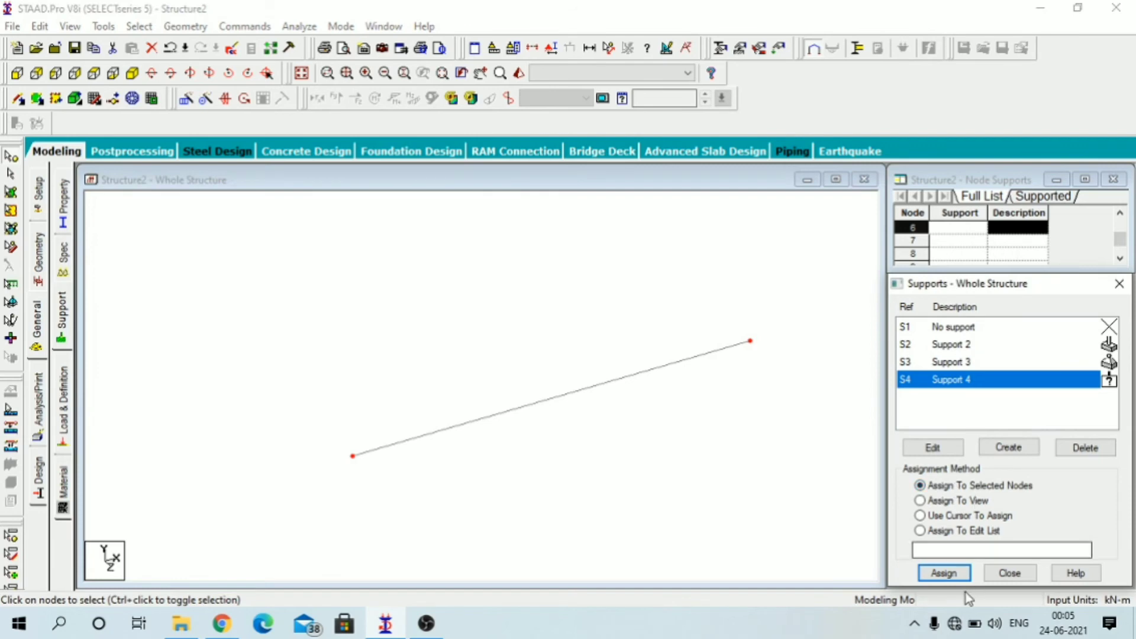
{"action": "left_click", "coordinate": [945, 573]}
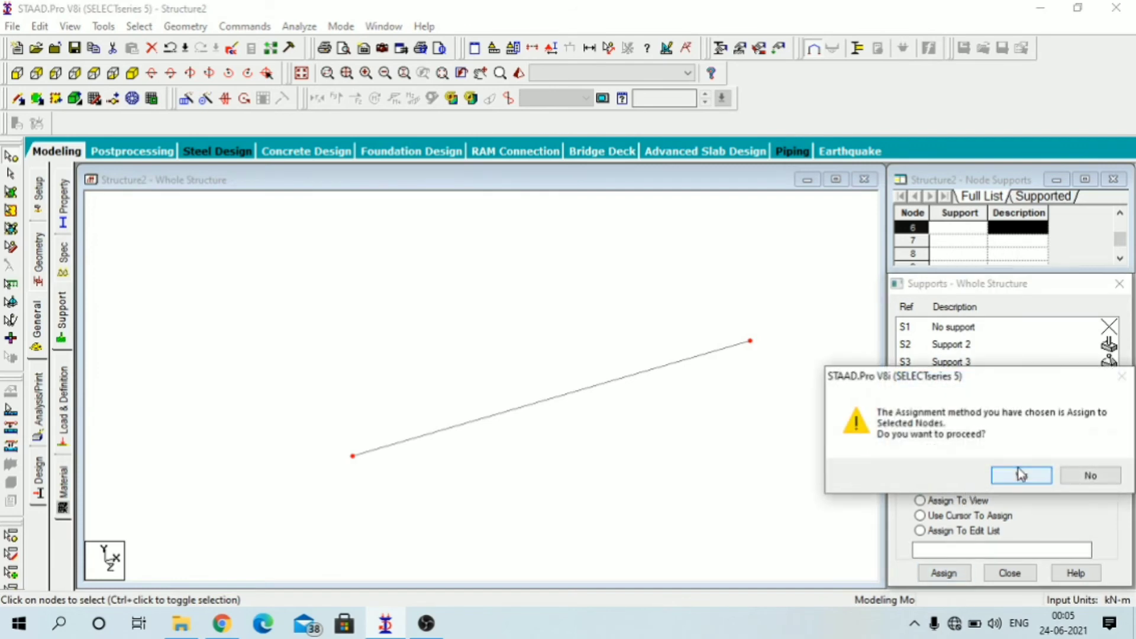
{"action": "left_click", "coordinate": [1021, 475]}
{"action": "left_click", "coordinate": [691, 501]}
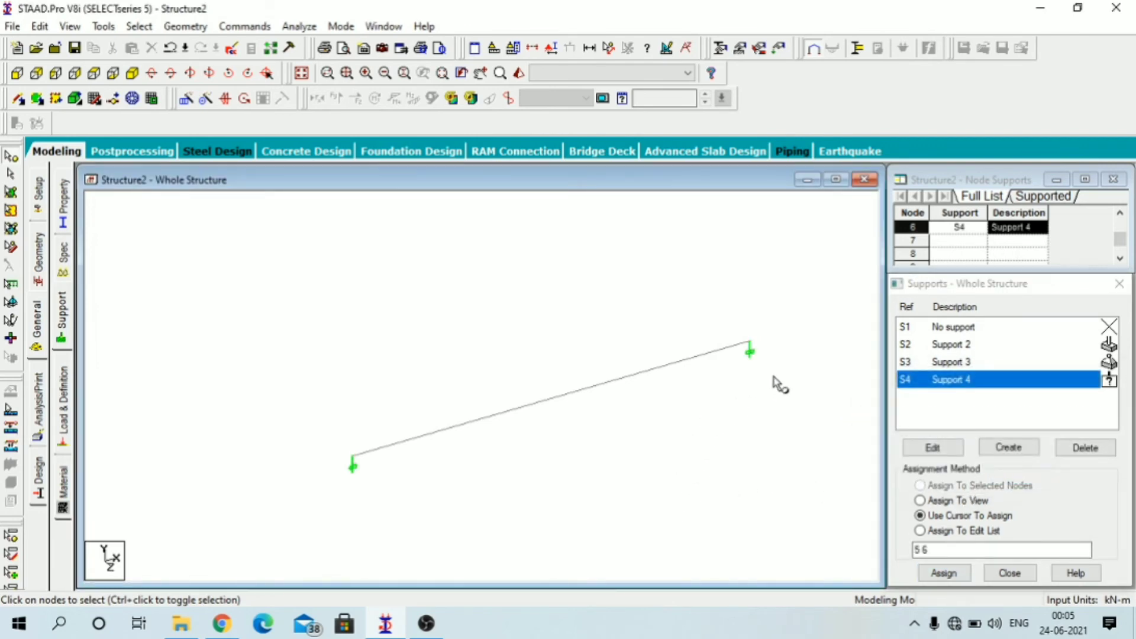
Examine the Fixed But support symbols at the beam ends and compare them with the pinned and fixed beams.
{"action": "scroll", "coordinate": [728, 400], "scroll_direction": "up", "scroll_amount": 3}
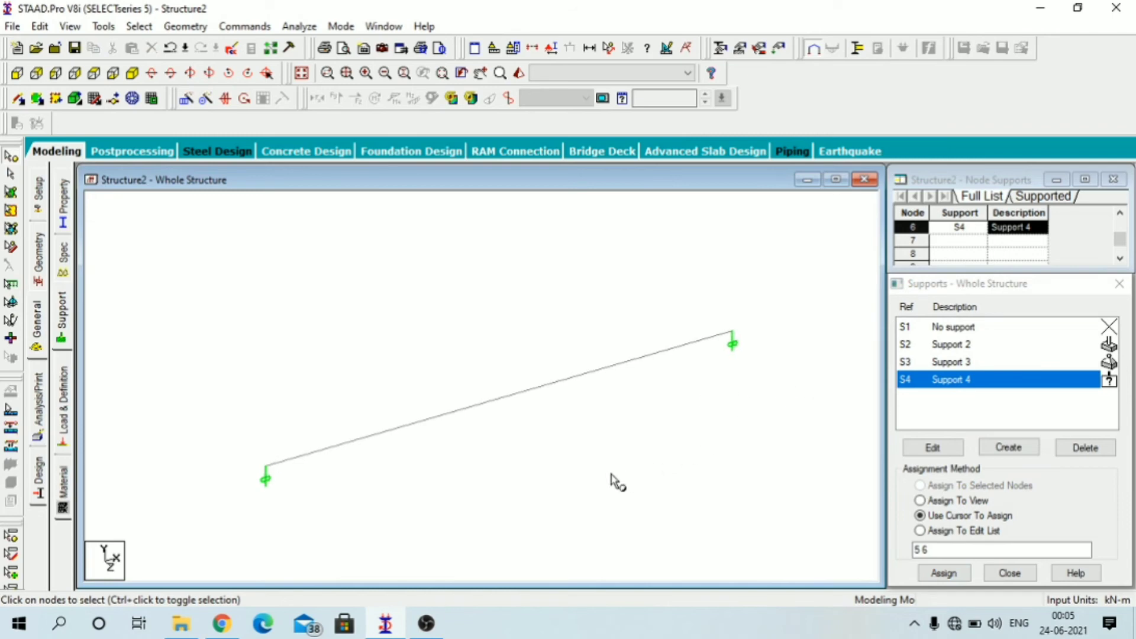
{"action": "middle_click_drag", "start_coordinate": [611, 474], "coordinate": [687, 429]}
{"action": "scroll", "coordinate": [355, 455], "scroll_direction": "up", "scroll_amount": 2}
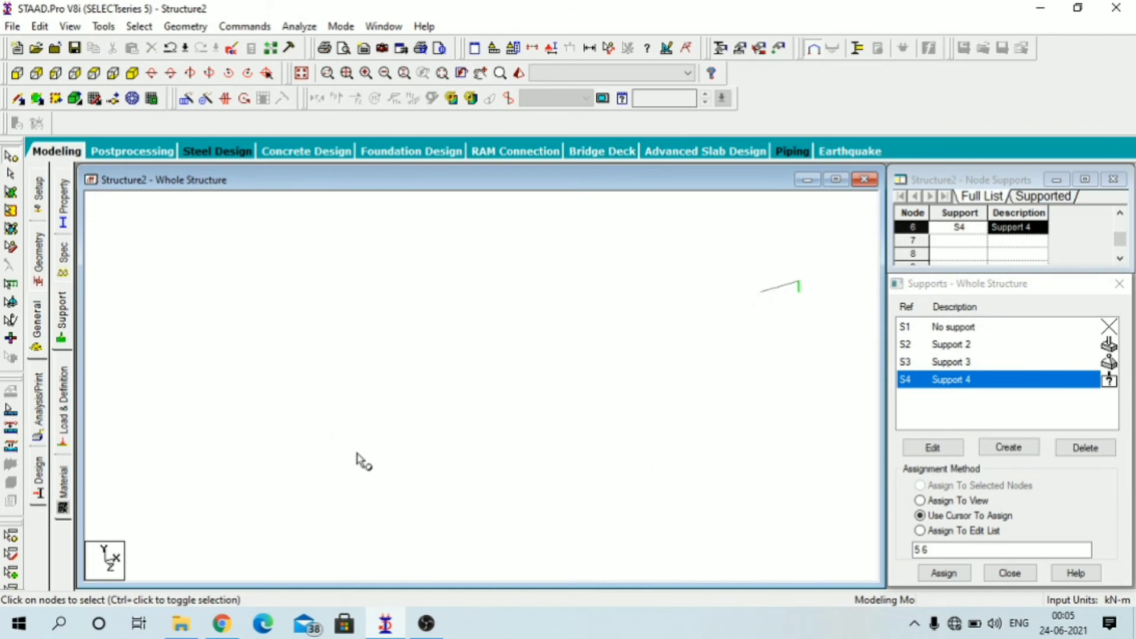
{"action": "scroll", "coordinate": [425, 469], "scroll_direction": "down", "scroll_amount": 1}
{"action": "scroll", "coordinate": [425, 471], "scroll_direction": "down", "scroll_amount": 4}
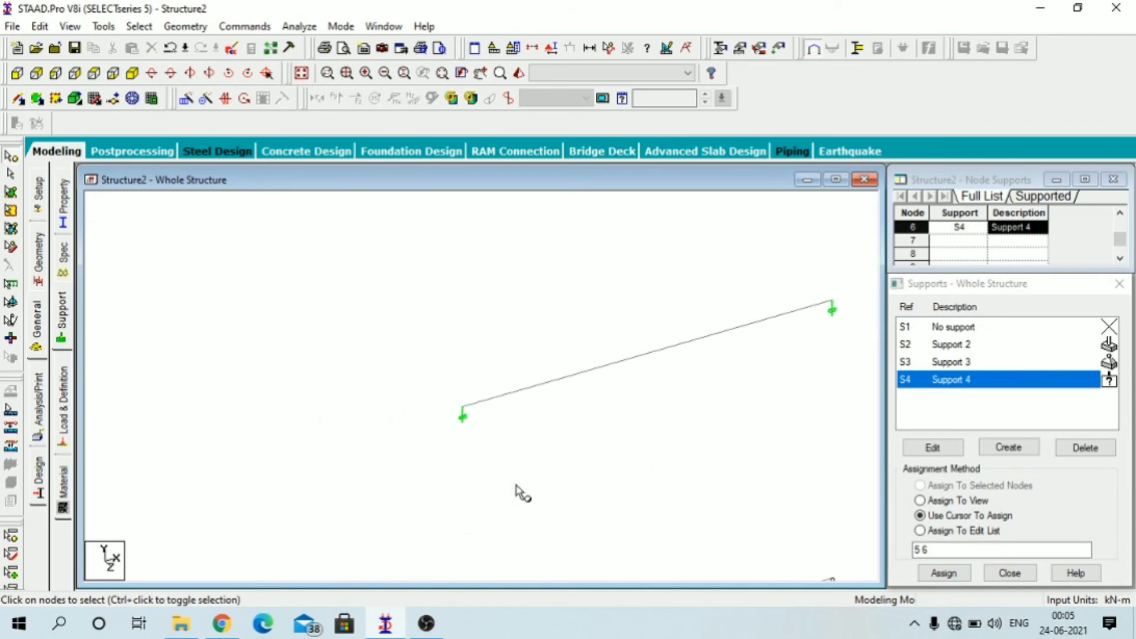
{"action": "scroll", "coordinate": [723, 451], "scroll_direction": "down", "scroll_amount": 1}
{"action": "middle_click_drag", "start_coordinate": [723, 451], "coordinate": [396, 432]}
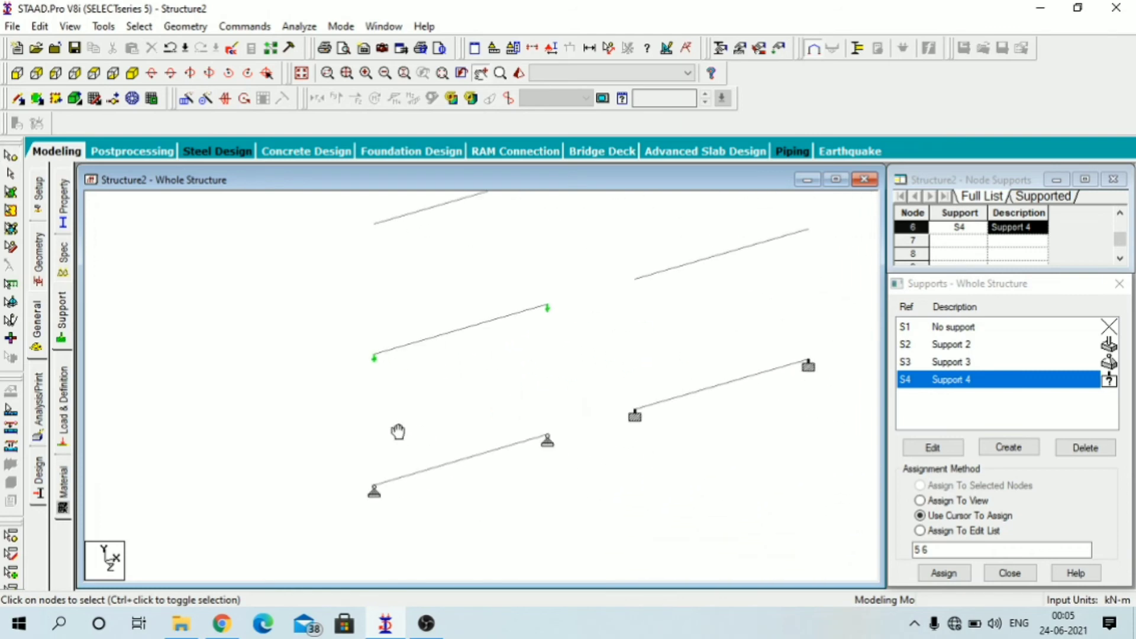
{"action": "key", "text": "Escape"}
Compare the restraint settings of the Enforced support type with the release options of Enforced But, without adding a support.
{"action": "left_click", "coordinate": [1009, 447]}
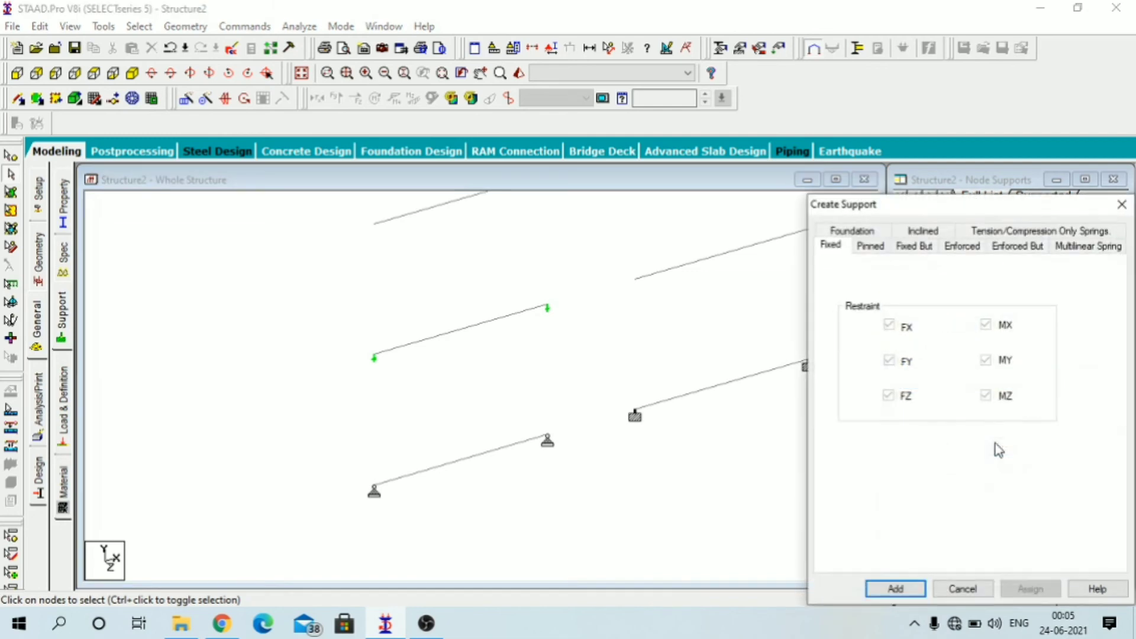
{"action": "left_click", "coordinate": [964, 247]}
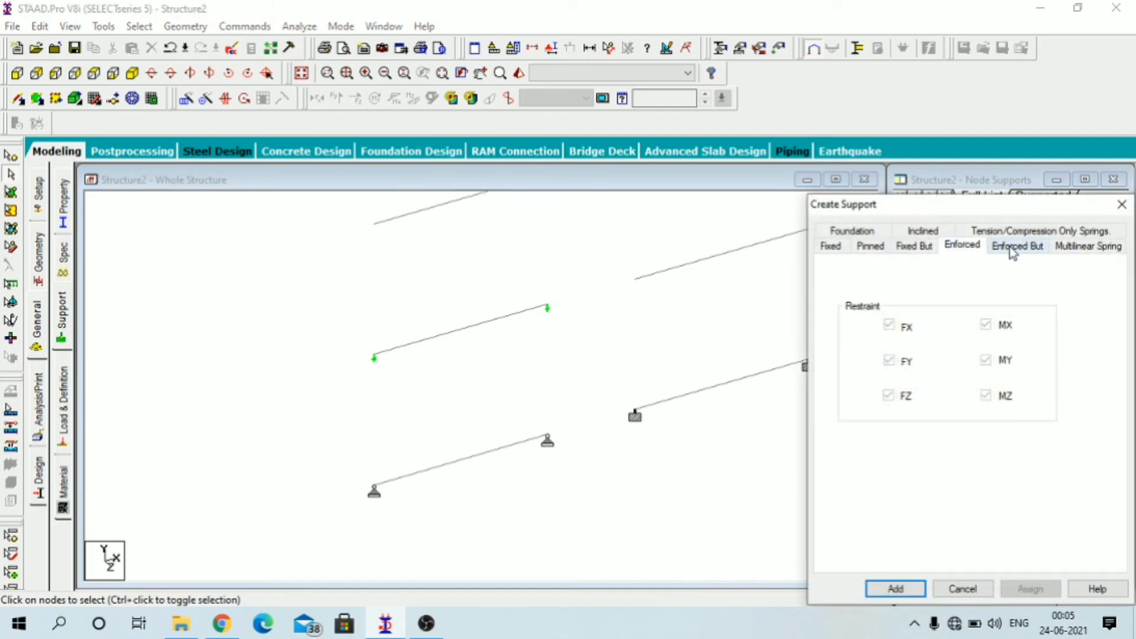
{"action": "left_click", "coordinate": [1013, 251]}
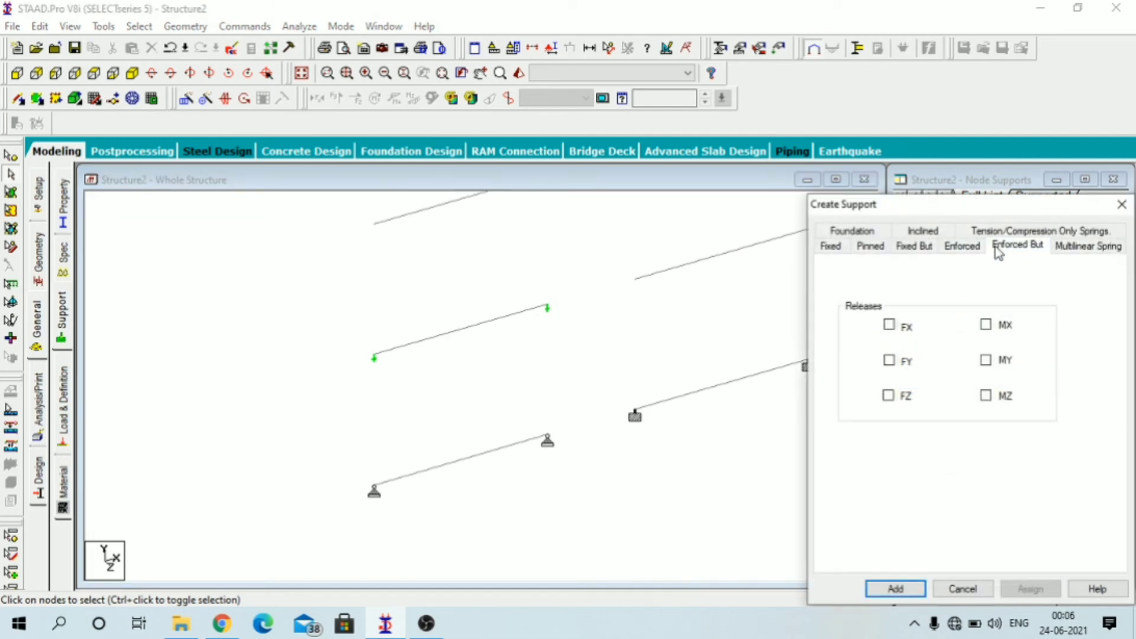
{"action": "left_click", "coordinate": [976, 251]}
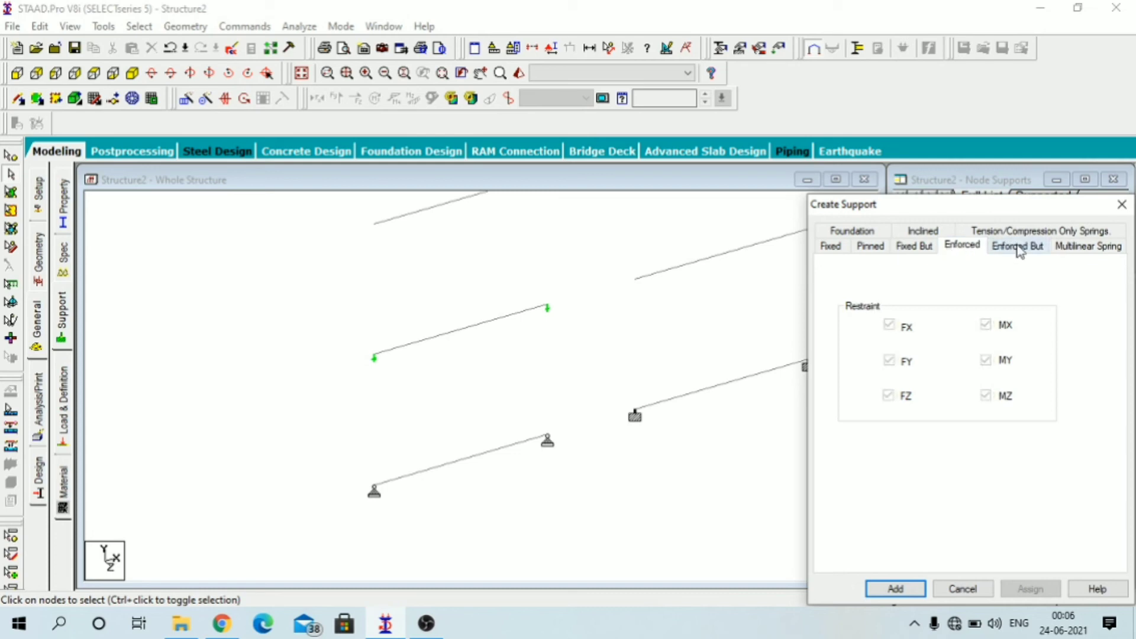
{"action": "left_click", "coordinate": [1018, 247]}
{"action": "left_click", "coordinate": [964, 250]}
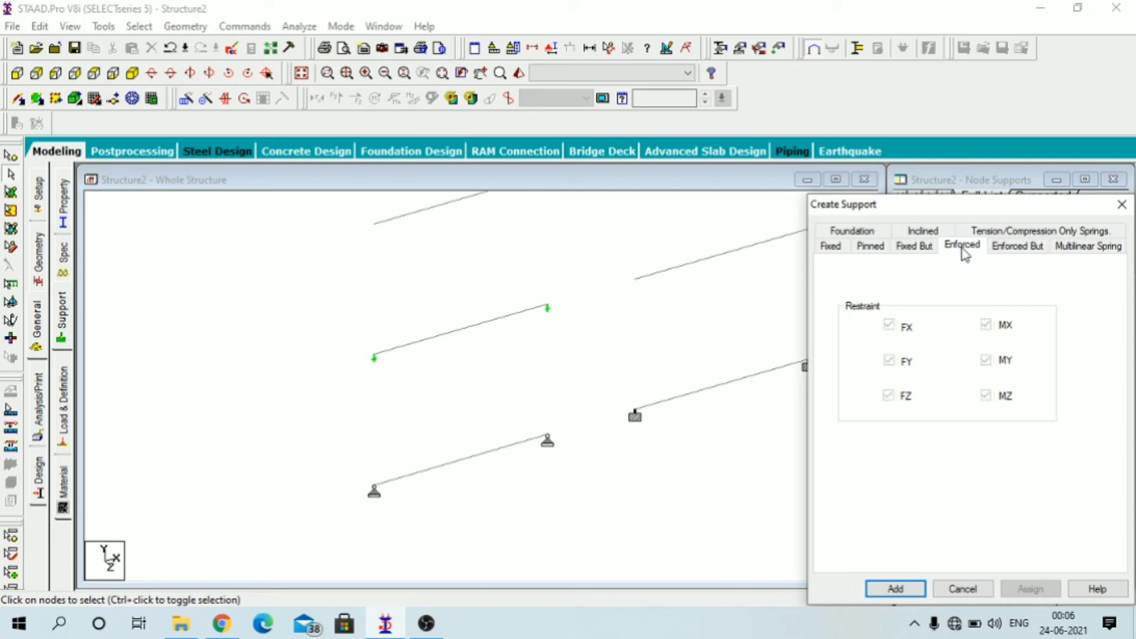
{"action": "left_click", "coordinate": [1120, 205]}
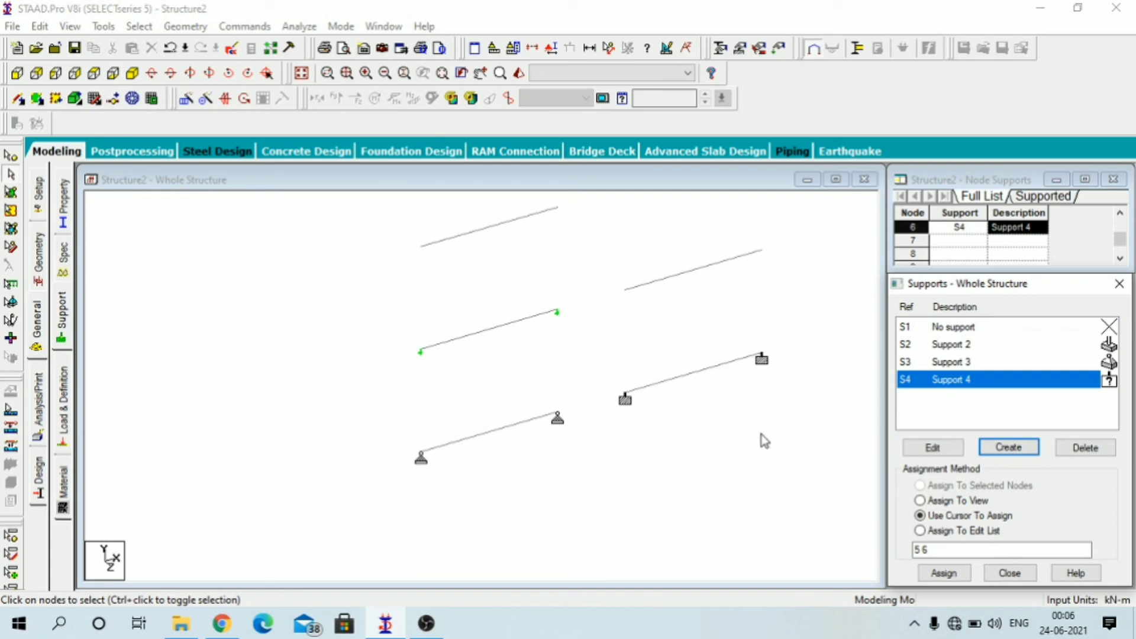
Review the support definitions and the available support types for a new one, without adding a support.
{"action": "scroll", "coordinate": [751, 470], "scroll_direction": "up", "scroll_amount": 2}
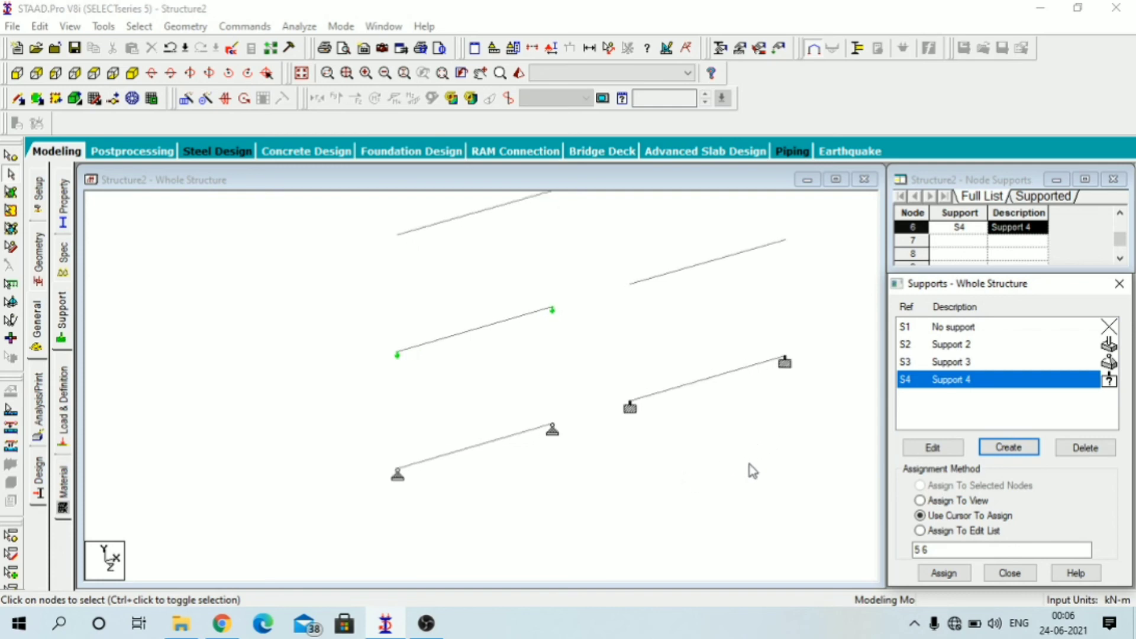
{"action": "middle_click_drag", "start_coordinate": [779, 480], "coordinate": [753, 423]}
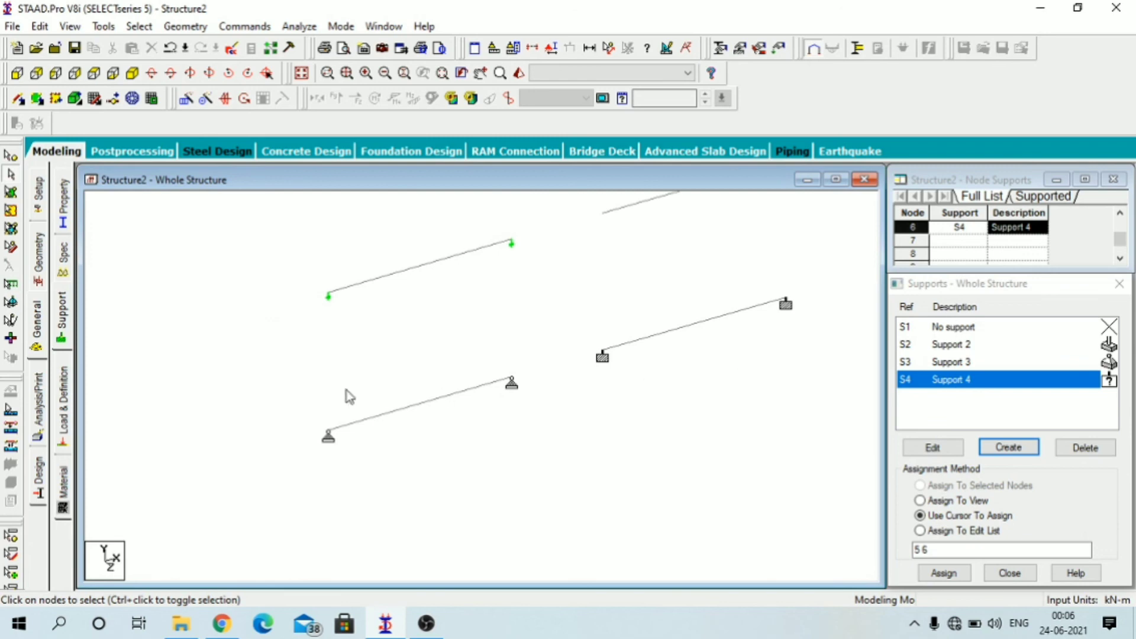
{"action": "left_click", "coordinate": [36, 329]}
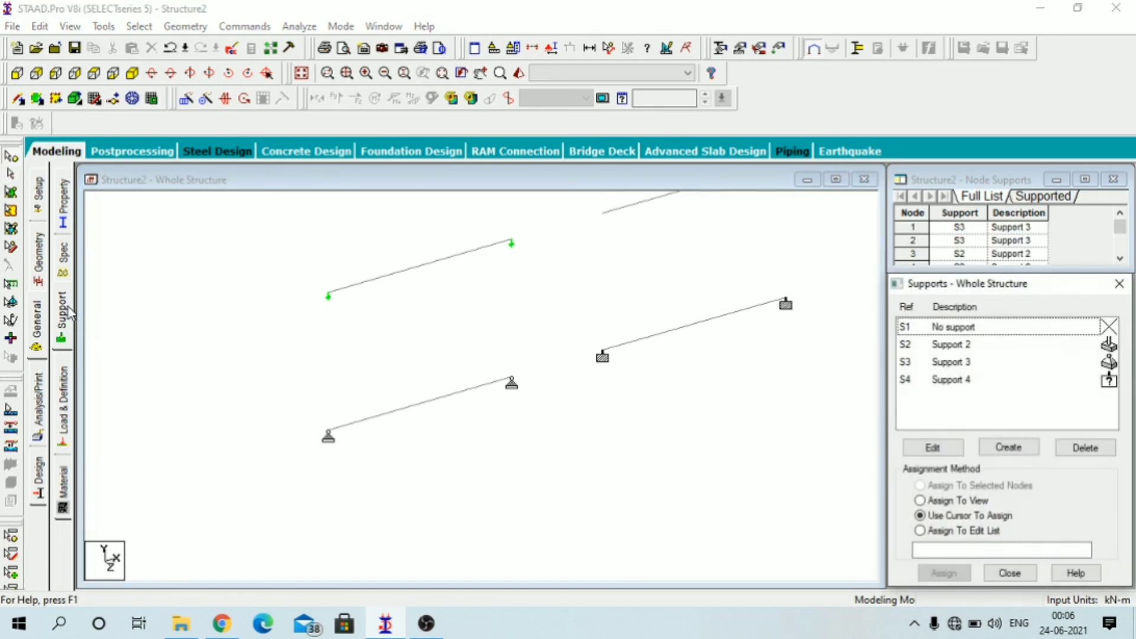
{"action": "left_click", "coordinate": [1012, 448]}
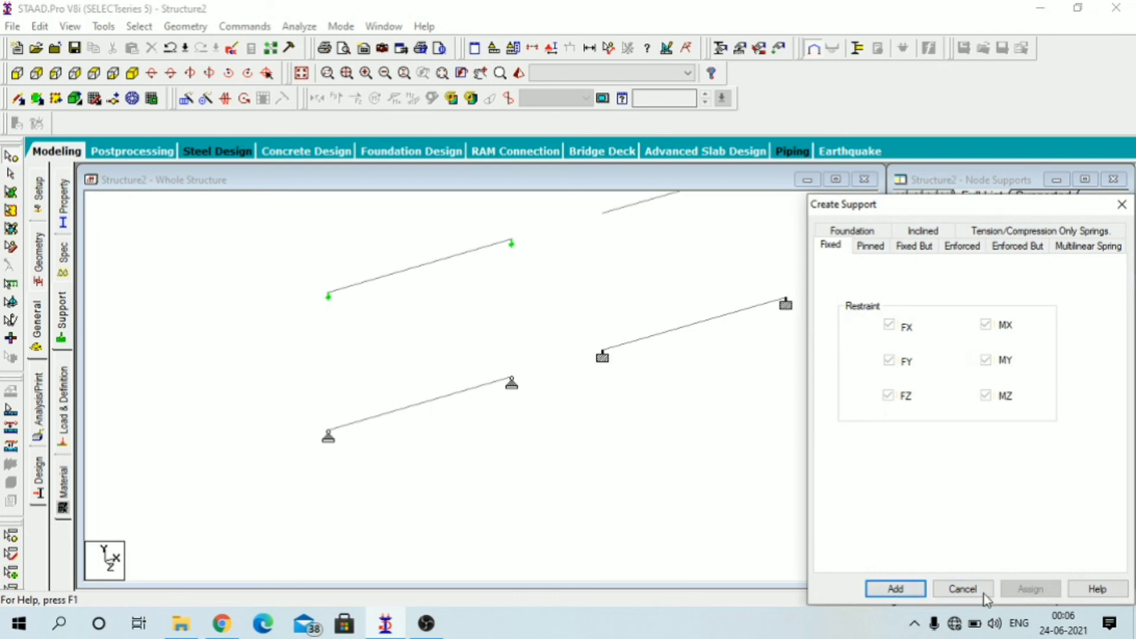
{"action": "left_click", "coordinate": [1122, 205]}
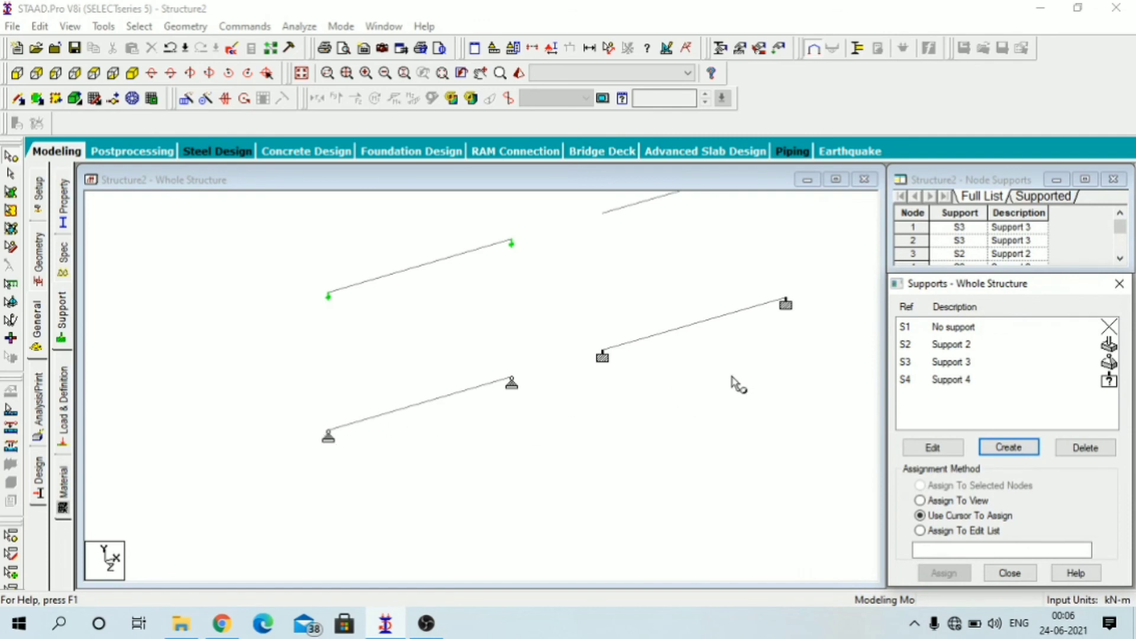
{"action": "scroll", "coordinate": [734, 379], "scroll_direction": "down", "scroll_amount": 7}
{"action": "scroll", "coordinate": [636, 337], "scroll_direction": "up", "scroll_amount": 6}
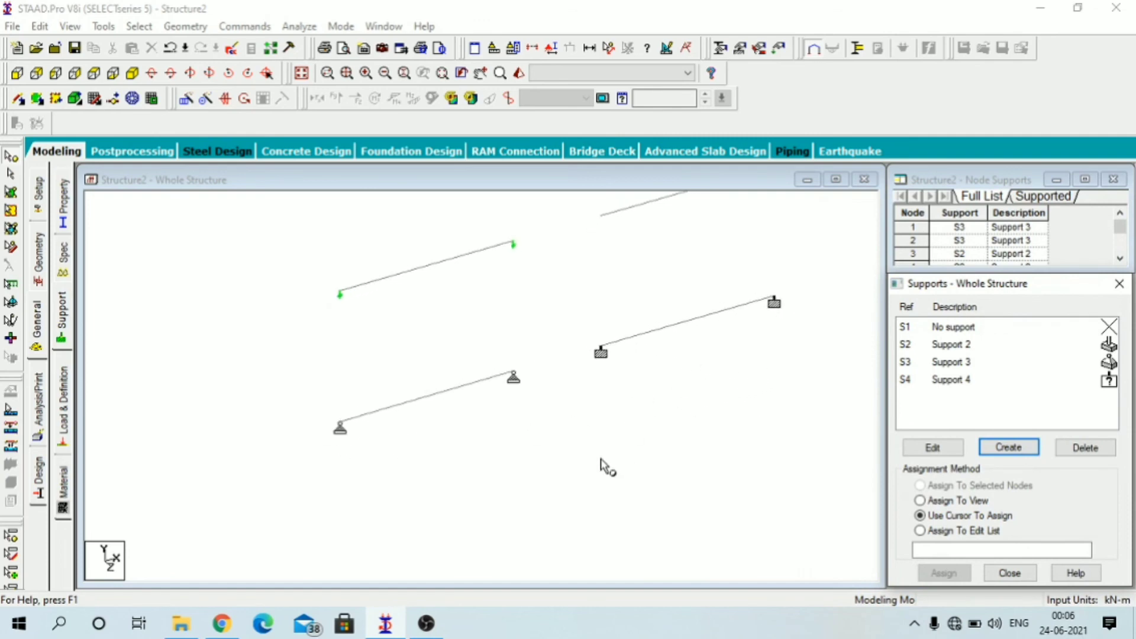
{"action": "scroll", "coordinate": [565, 429], "scroll_direction": "up", "scroll_amount": 2}
{"action": "middle_click_drag", "start_coordinate": [569, 441], "coordinate": [587, 431]}
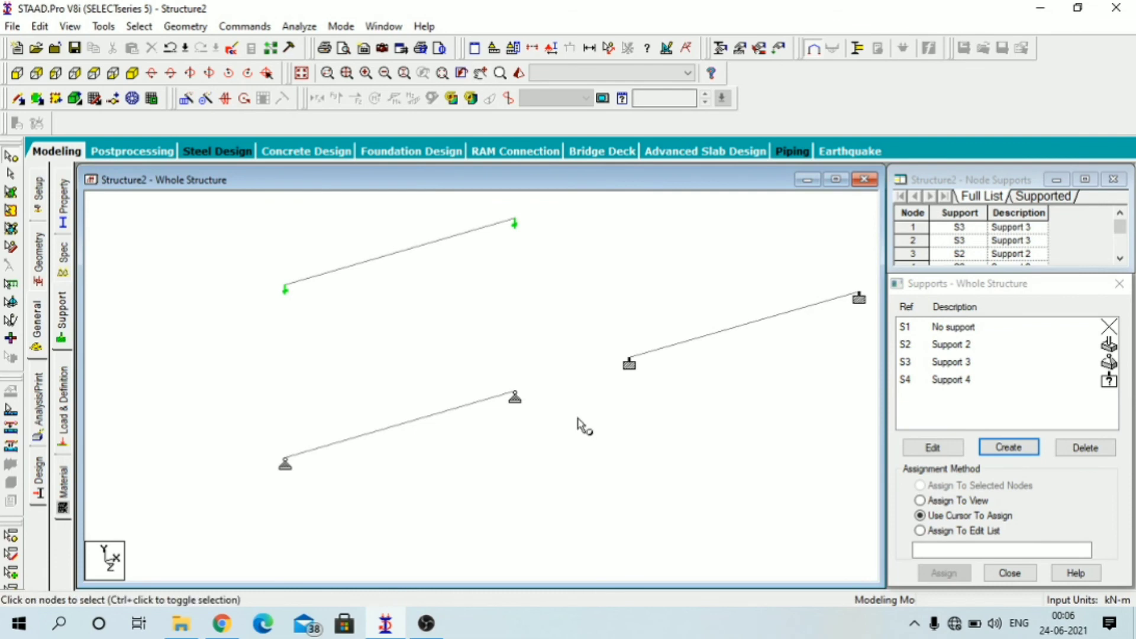